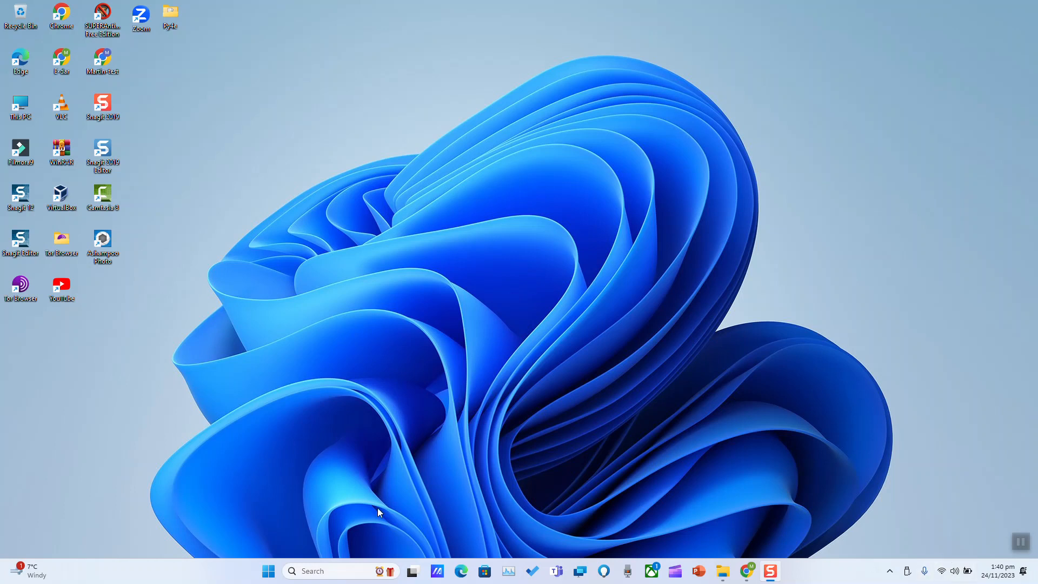
Launch Excel through the Windows taskbar search for 'exce'
{"action": "left_click", "coordinate": [332, 571]}
{"action": "type", "text": "exce"}
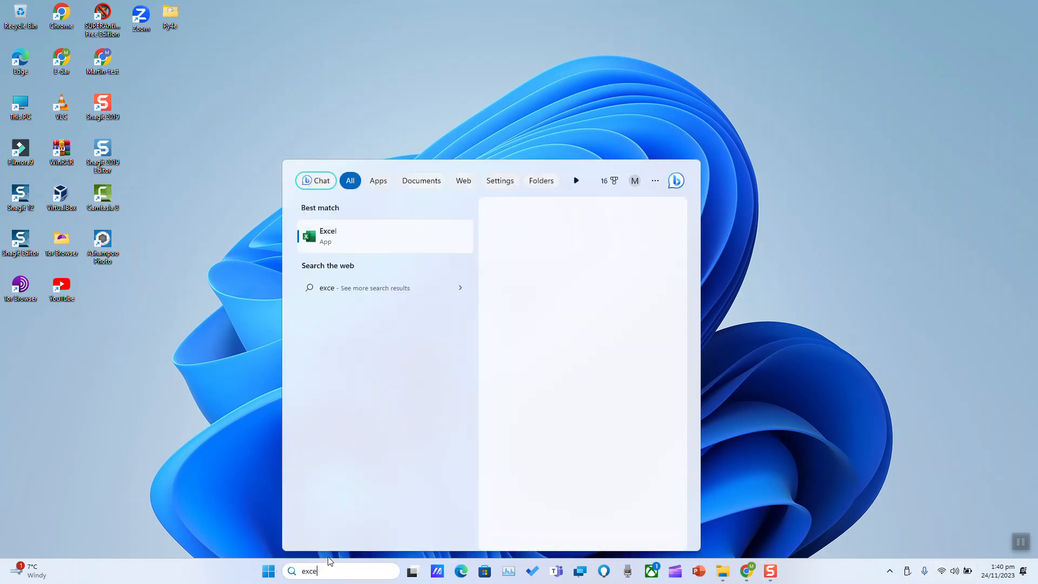
{"action": "left_click", "coordinate": [388, 250]}
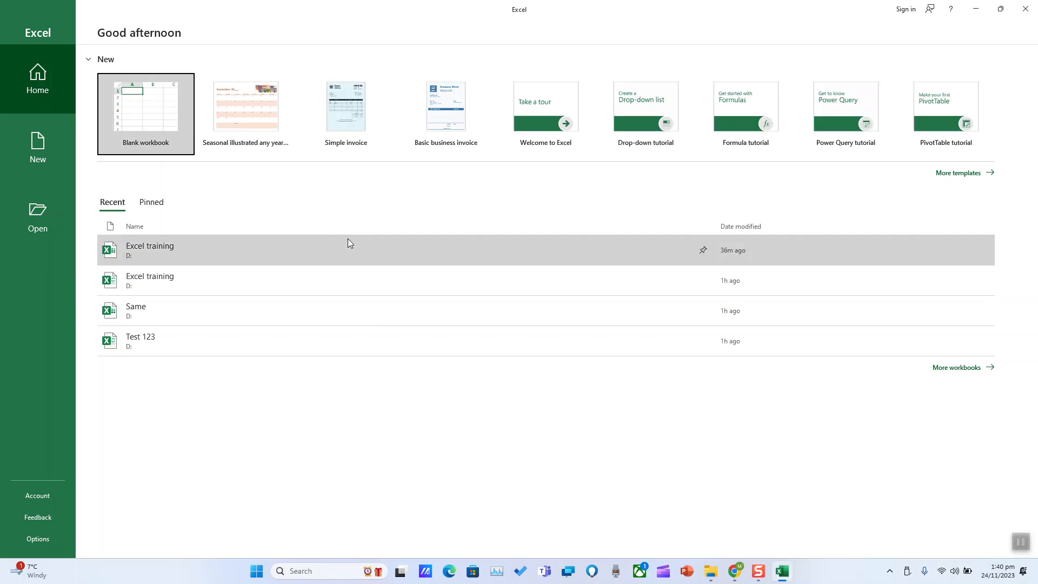
Search Excel's online templates for 'invoice'
{"action": "left_click", "coordinate": [38, 147]}
{"action": "left_click", "coordinate": [221, 224]}
{"action": "type", "text": "invoice"}
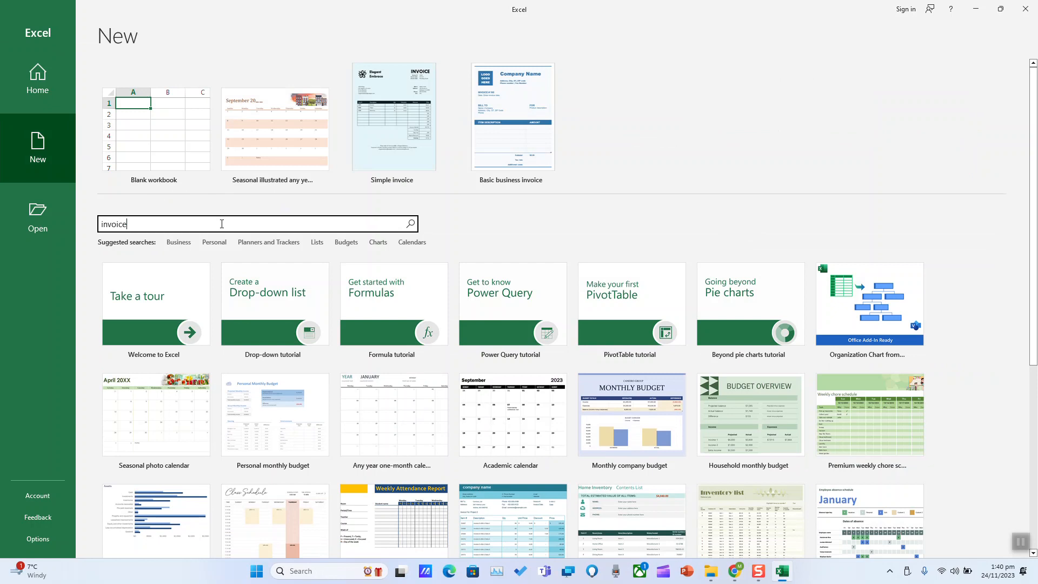
{"action": "key", "text": "Return"}
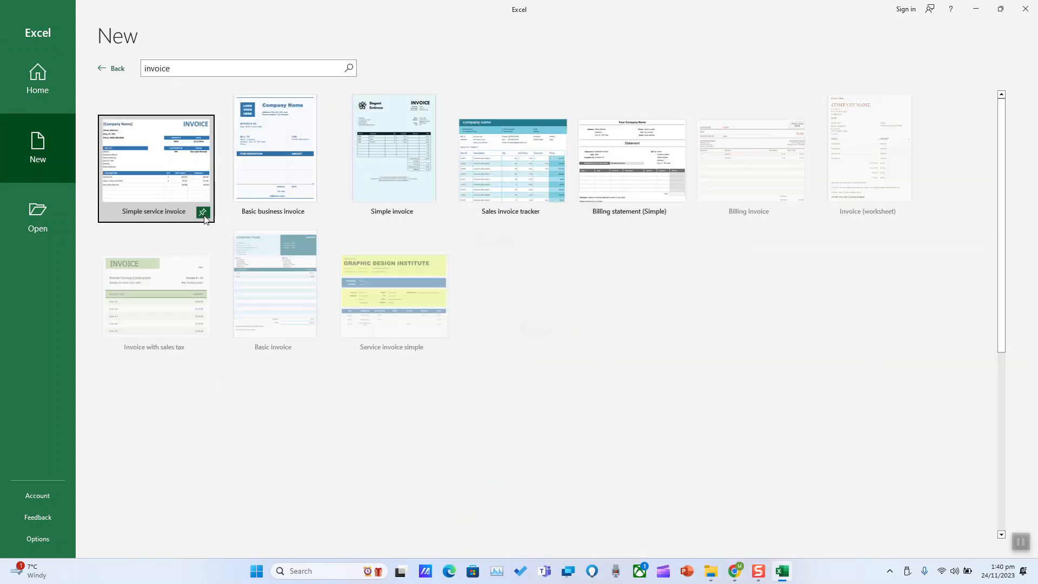
{"action": "scroll", "coordinate": [200, 151], "scroll_direction": "down", "scroll_amount": 5}
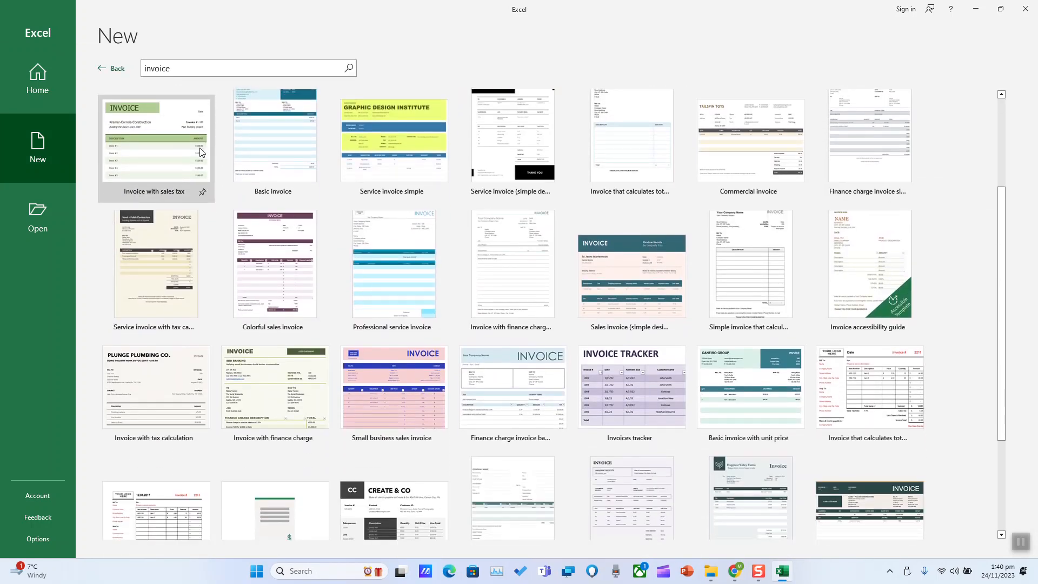
{"action": "scroll", "coordinate": [201, 150], "scroll_direction": "up", "scroll_amount": 3}
{"action": "scroll", "coordinate": [203, 150], "scroll_direction": "up", "scroll_amount": 3}
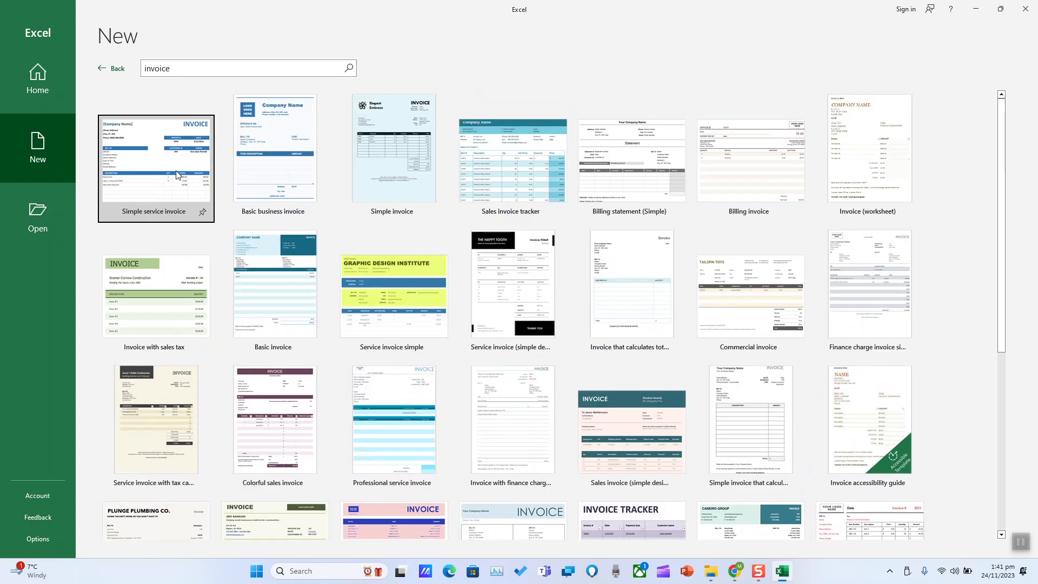
Preview the invoice templates in turn, from Simple service invoice through the service invoice designs
{"action": "left_click", "coordinate": [171, 183]}
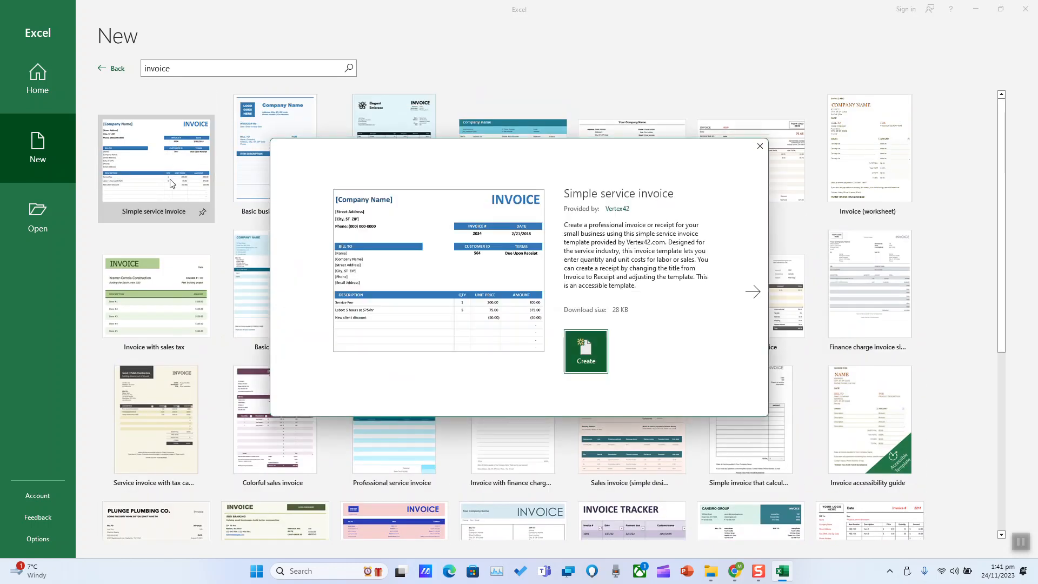
{"action": "left_click", "coordinate": [753, 288]}
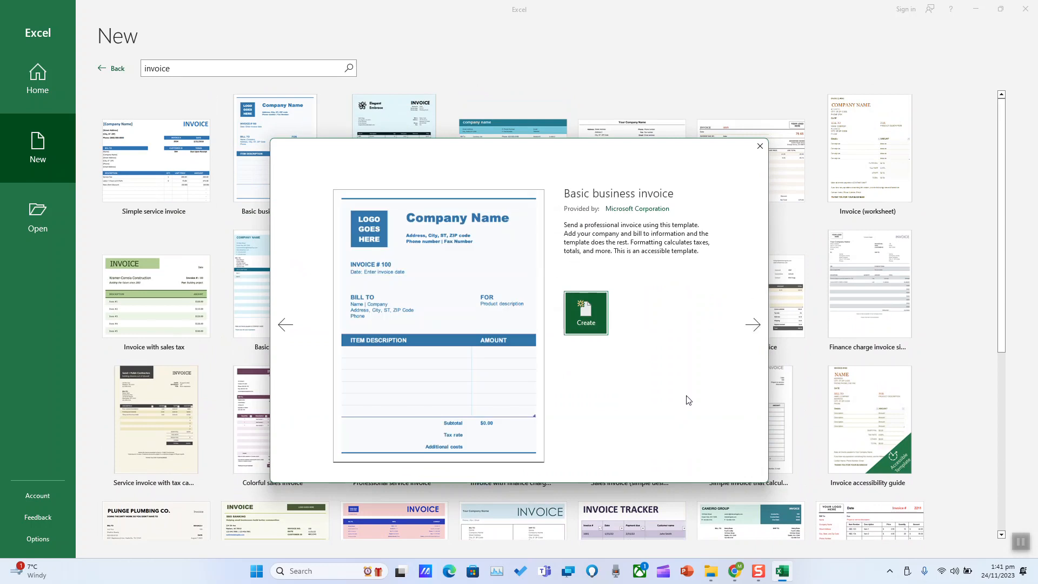
{"action": "key", "text": "Right"}
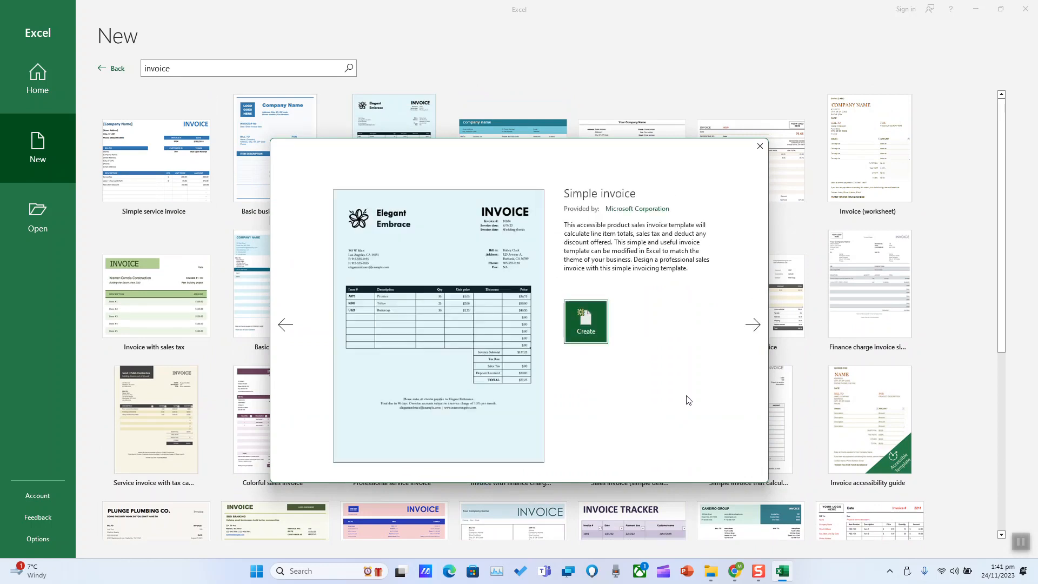
{"action": "key", "text": "Right"}
{"action": "key", "text": "Right"}
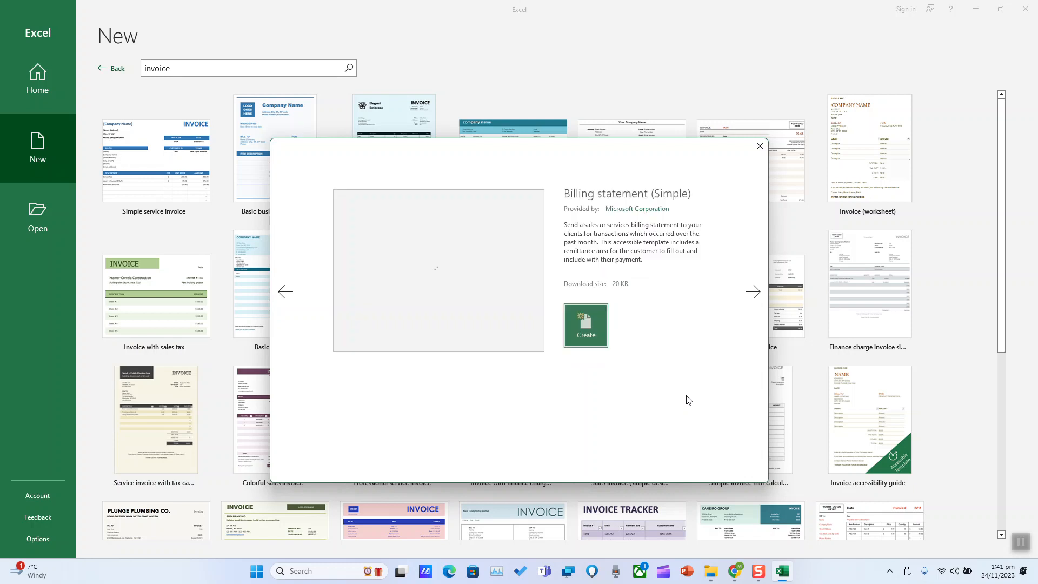
{"action": "key", "text": "Right"}
{"action": "key", "text": "Right"}
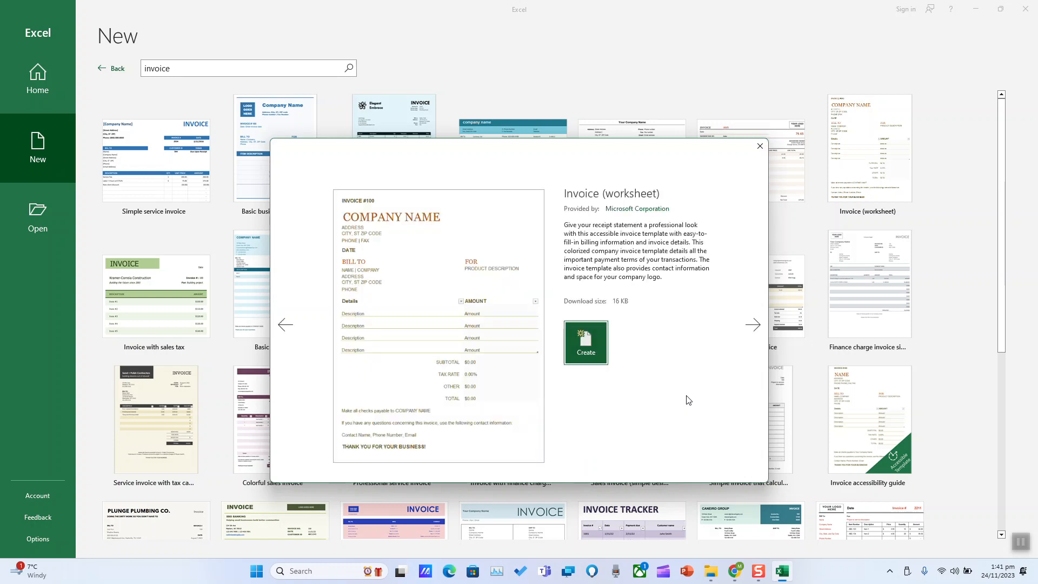
{"action": "key", "text": "Right"}
{"action": "key", "text": "Right"}
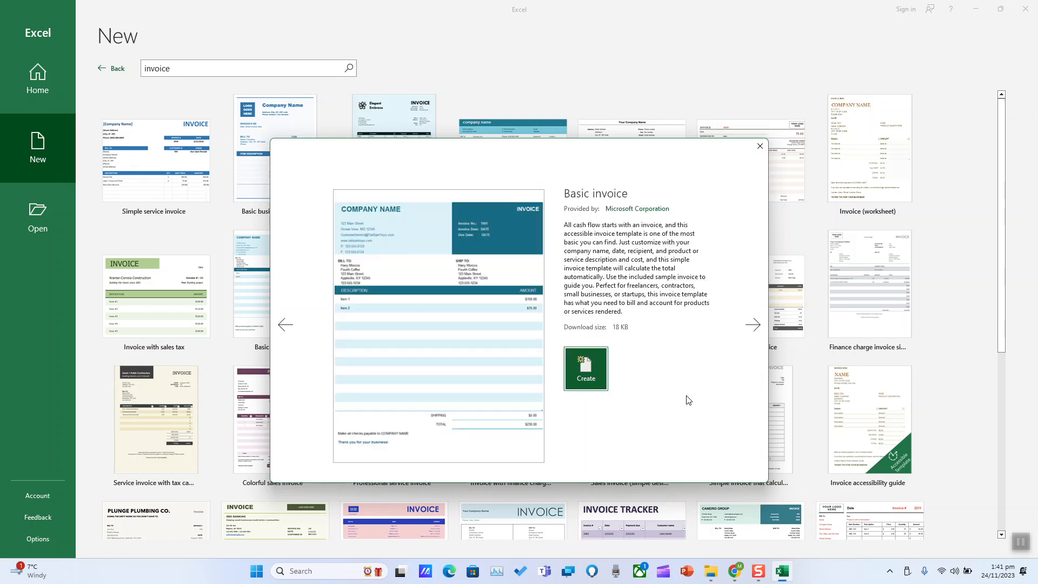
{"action": "key", "text": "Right"}
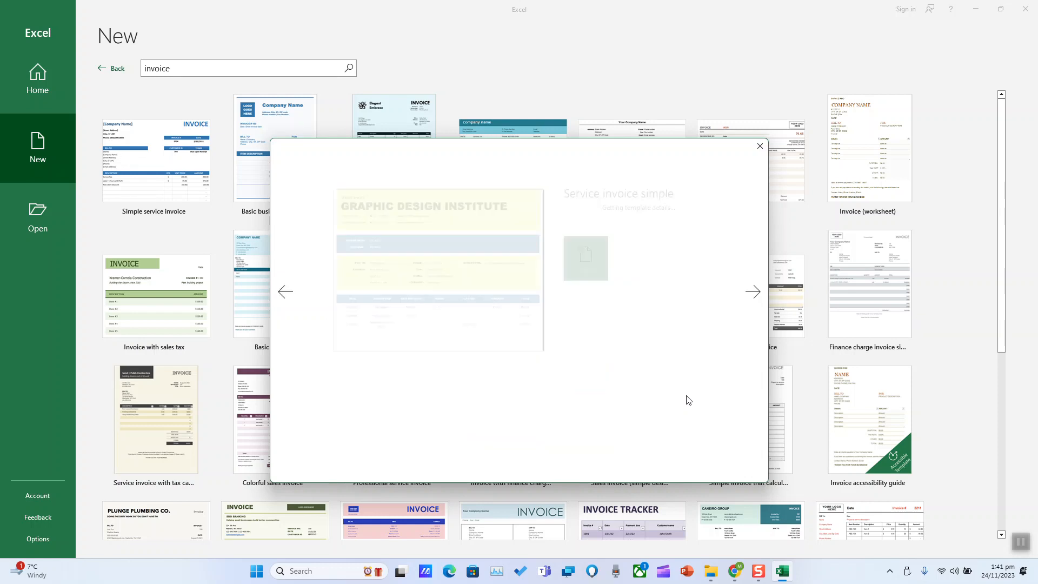
{"action": "key", "text": "Right"}
{"action": "key", "text": "Right"}
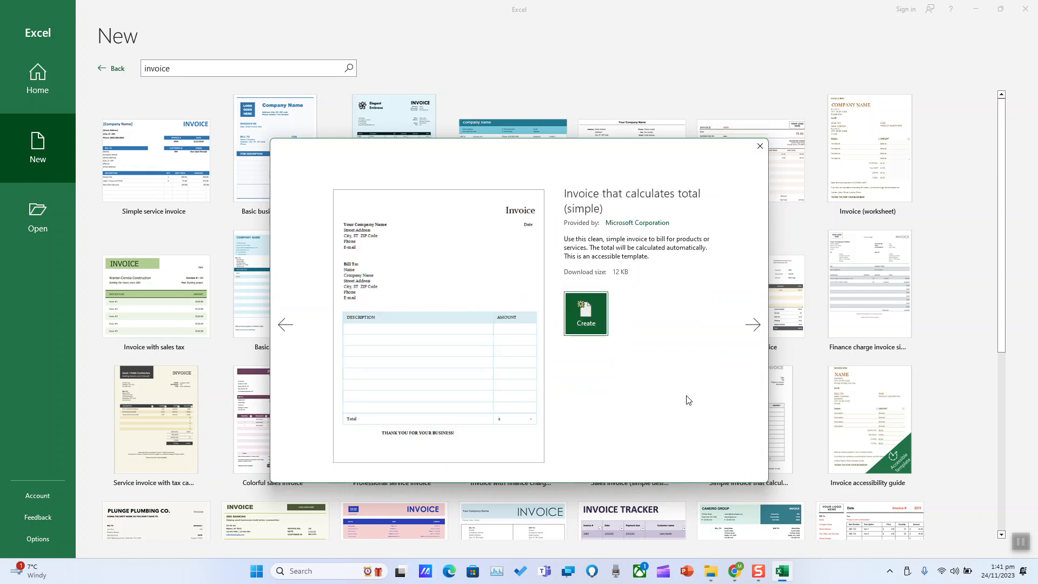
Create the workbook Small business sales invoice1 from the Small business sales invoice template
{"action": "left_click", "coordinate": [760, 146]}
{"action": "scroll", "coordinate": [703, 178], "scroll_direction": "down", "scroll_amount": 2}
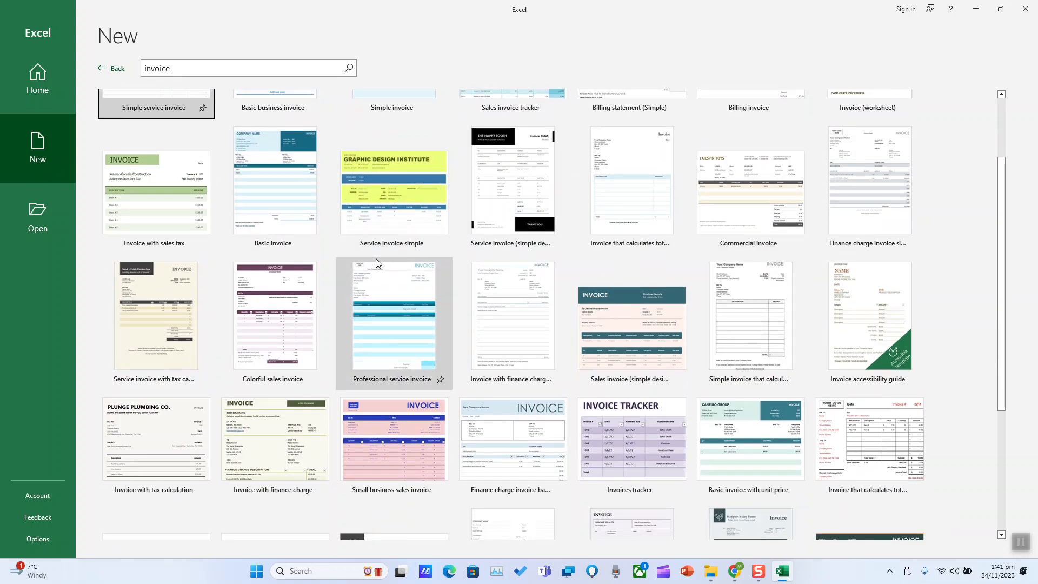
{"action": "scroll", "coordinate": [389, 260], "scroll_direction": "down", "scroll_amount": 3}
{"action": "scroll", "coordinate": [436, 264], "scroll_direction": "down", "scroll_amount": 2}
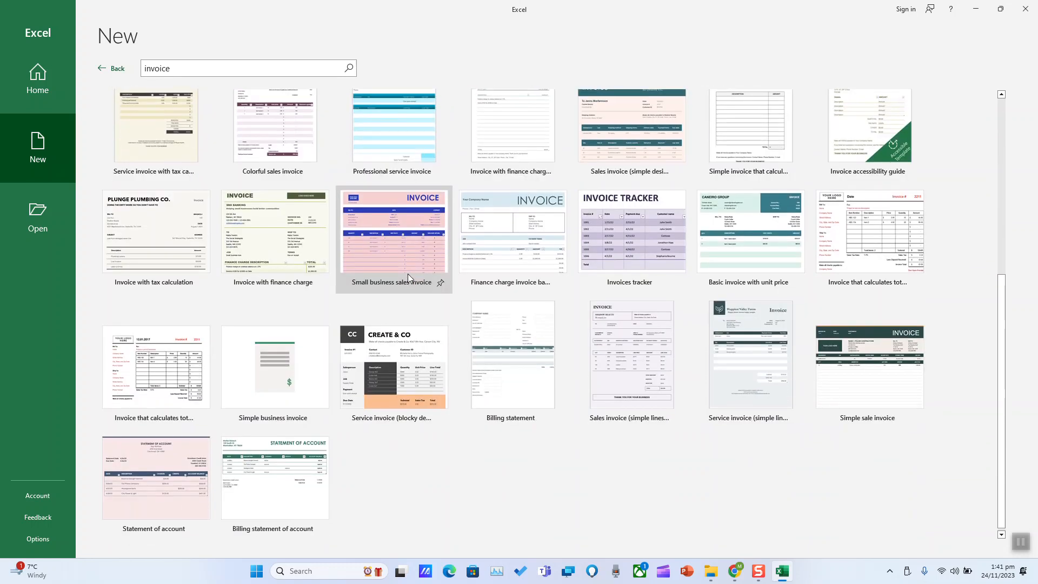
{"action": "scroll", "coordinate": [398, 244], "scroll_direction": "up", "scroll_amount": 3}
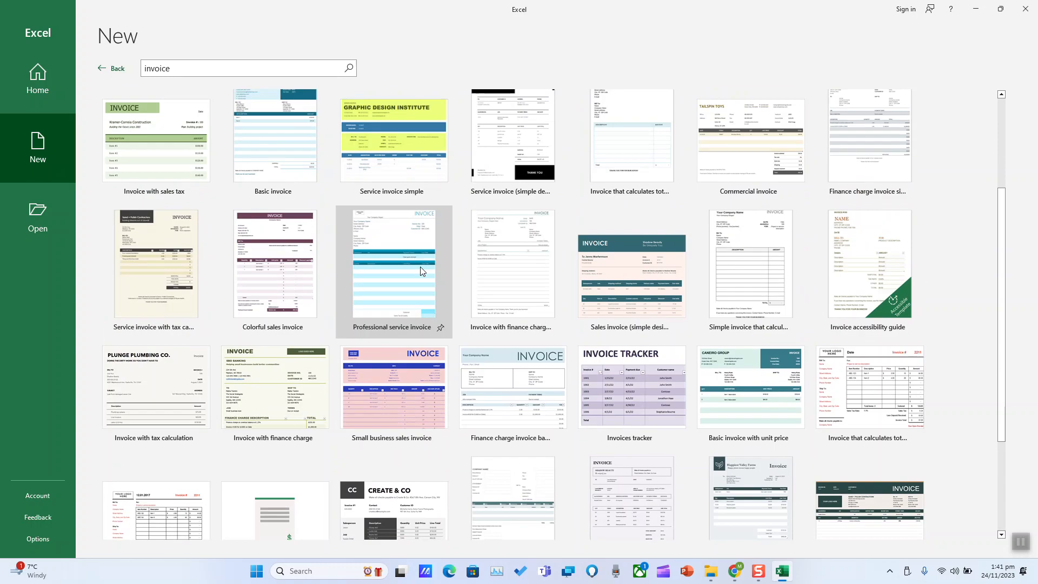
{"action": "left_click", "coordinate": [419, 355]}
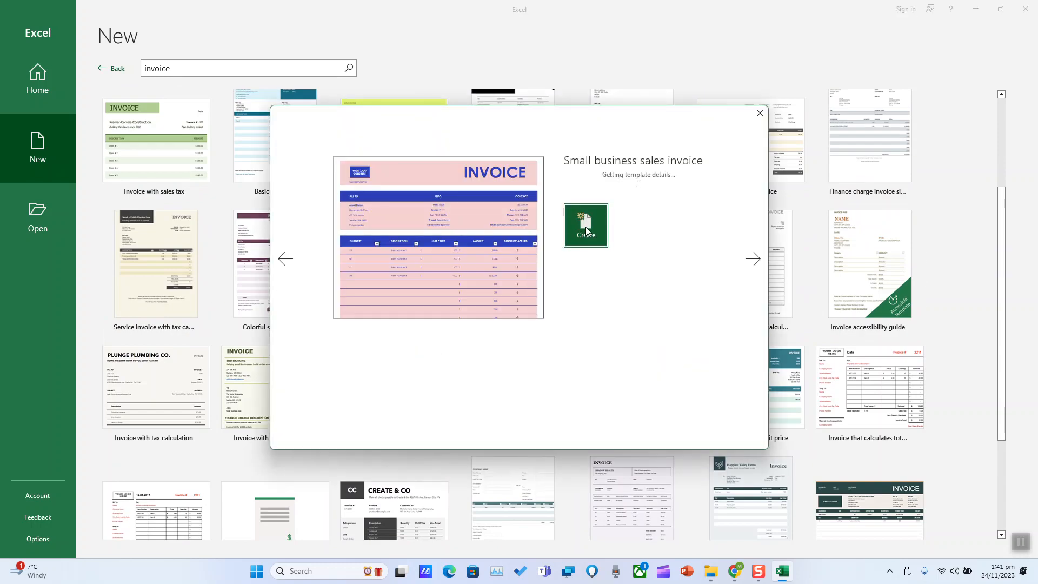
{"action": "left_click", "coordinate": [586, 231]}
{"action": "scroll", "coordinate": [581, 205], "scroll_direction": "down", "scroll_amount": 10}
{"action": "scroll", "coordinate": [579, 201], "scroll_direction": "up", "scroll_amount": 8}
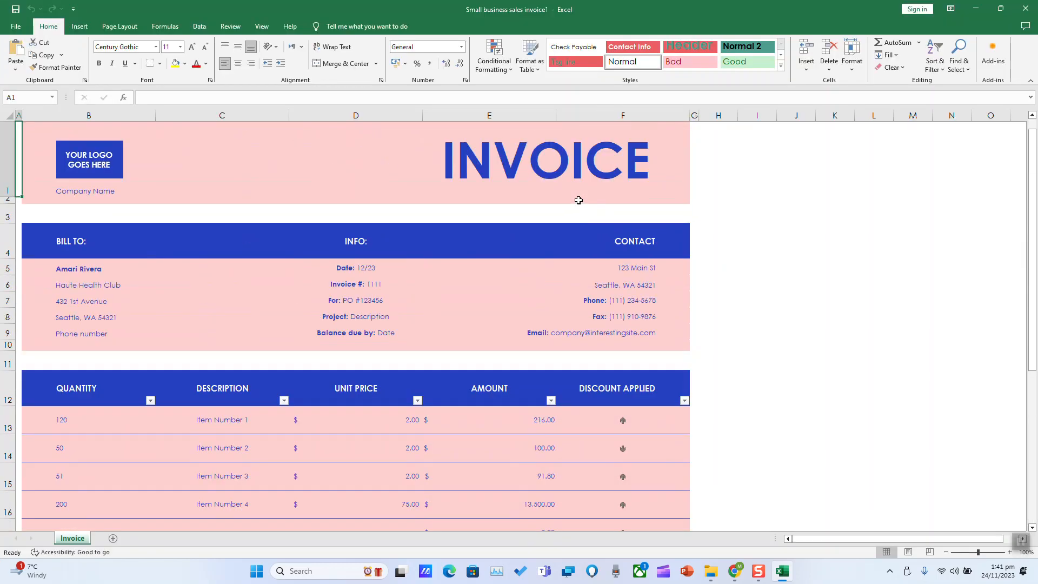
Delete the 'YOUR LOGO GOES HERE' text from the logo placeholder
{"action": "left_click", "coordinate": [78, 167]}
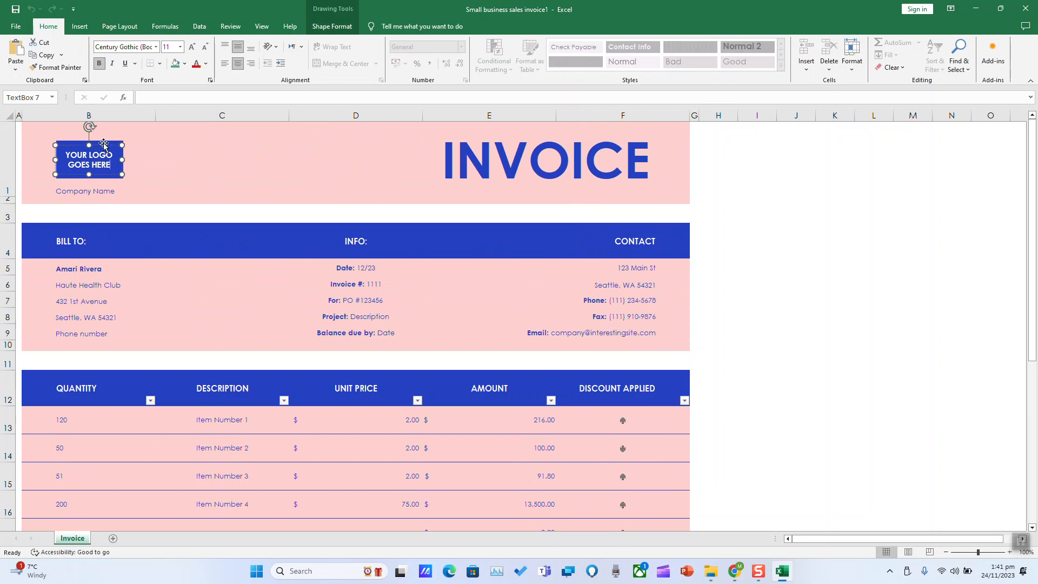
{"action": "left_click", "coordinate": [104, 144]}
{"action": "left_click", "coordinate": [94, 160]}
{"action": "left_click_drag", "start_coordinate": [112, 165], "coordinate": [68, 158]}
{"action": "key", "text": "Delete"}
Insert the logo image from the D: drive as a picture
{"action": "left_click", "coordinate": [80, 25]}
{"action": "left_click", "coordinate": [122, 51]}
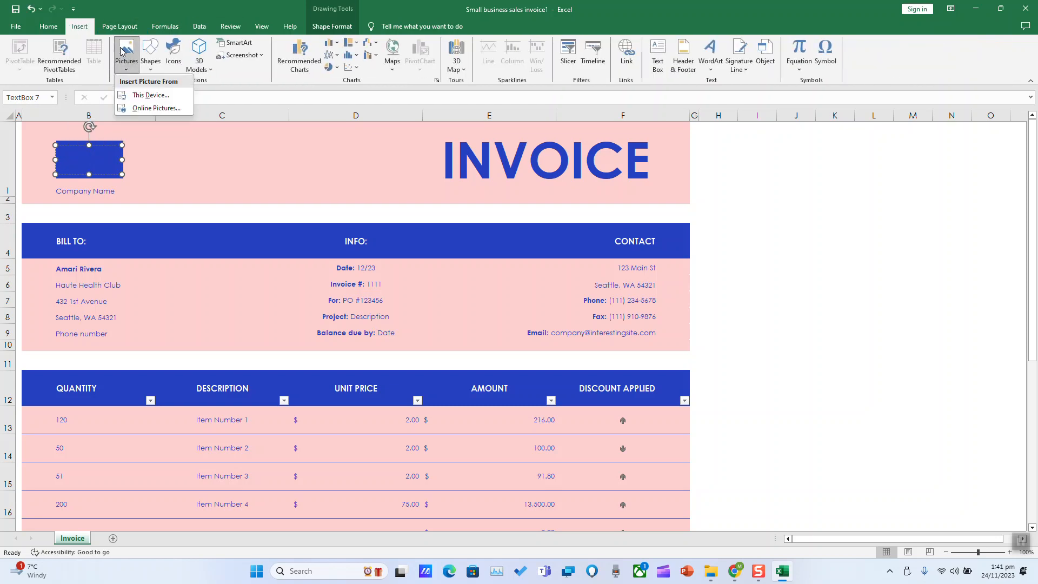
{"action": "left_click", "coordinate": [154, 95]}
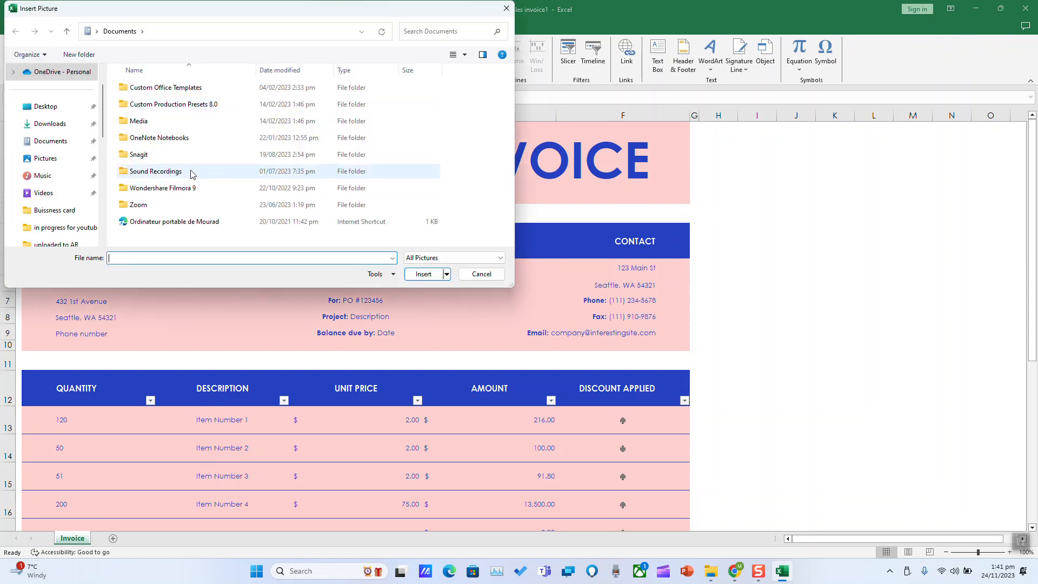
{"action": "scroll", "coordinate": [84, 221], "scroll_direction": "down", "scroll_amount": 4}
{"action": "left_click", "coordinate": [76, 140]}
{"action": "left_click", "coordinate": [284, 172]}
{"action": "left_click", "coordinate": [423, 273]}
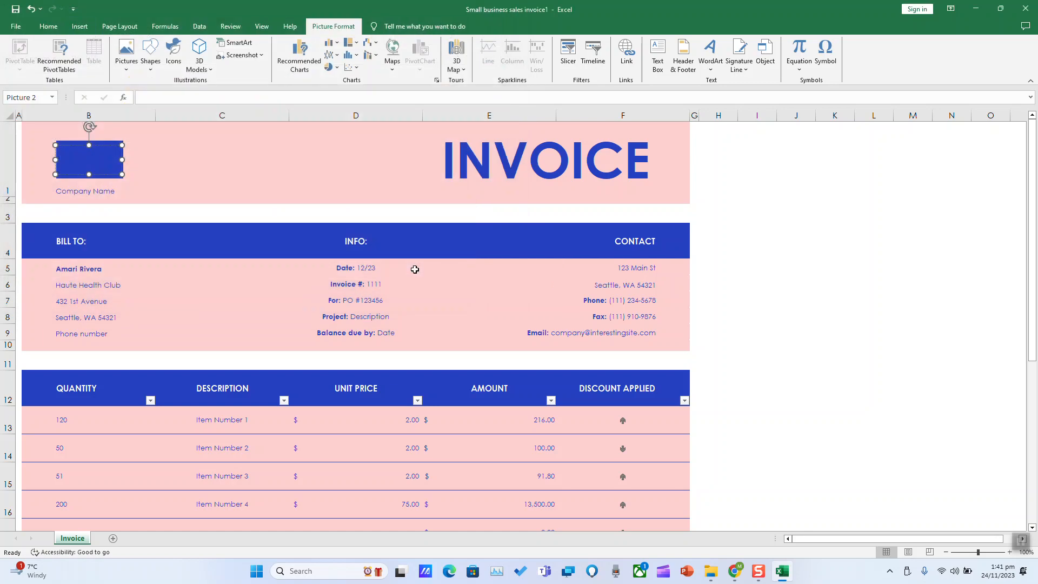
Resize the wolf logo to 2.3 cm by 3.39 cm and position it at the top of B1
{"action": "scroll", "coordinate": [352, 368], "scroll_direction": "down", "scroll_amount": 3}
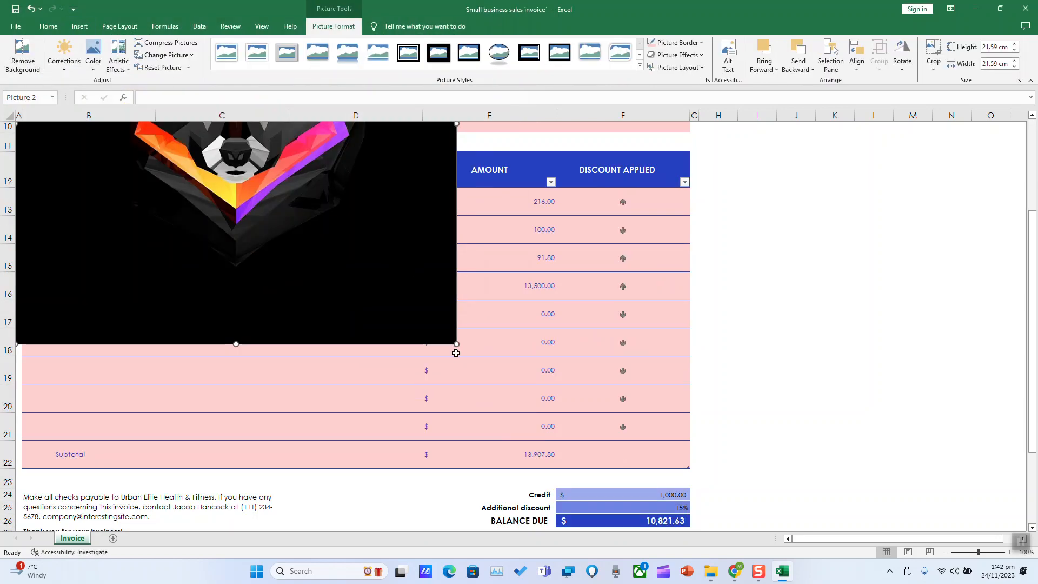
{"action": "left_click_drag", "start_coordinate": [456, 344], "coordinate": [242, 131]}
{"action": "scroll", "coordinate": [238, 324], "scroll_direction": "up", "scroll_amount": 3}
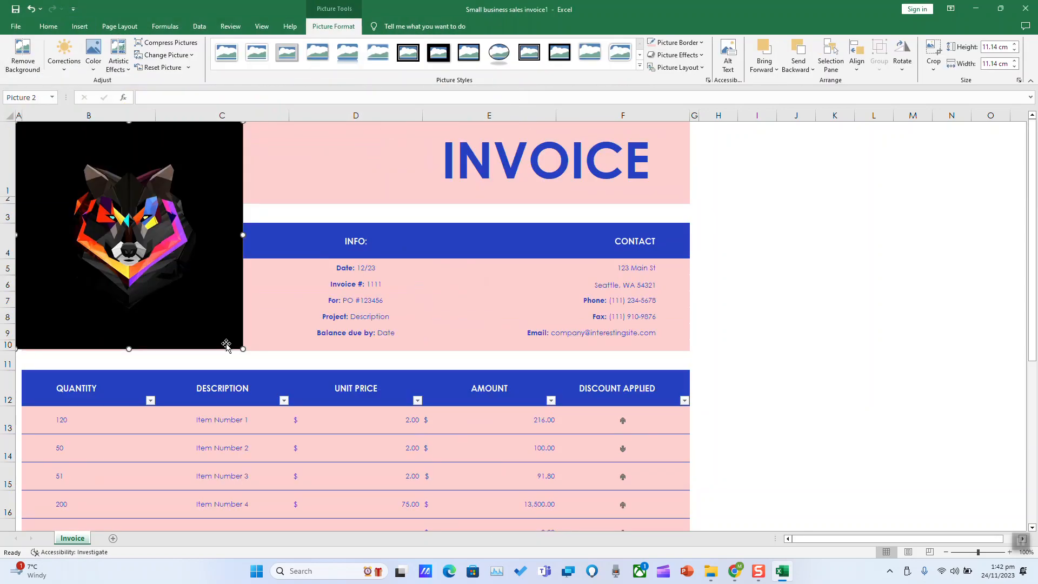
{"action": "left_click_drag", "start_coordinate": [242, 348], "coordinate": [120, 226]}
{"action": "left_click_drag", "start_coordinate": [116, 165], "coordinate": [90, 155]}
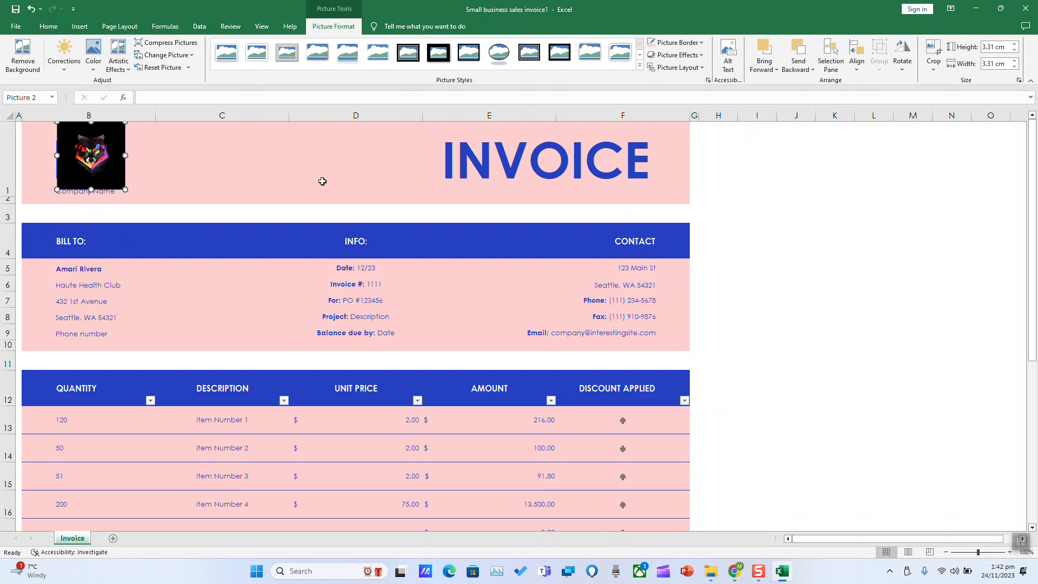
{"action": "left_click_drag", "start_coordinate": [101, 162], "coordinate": [99, 168]}
{"action": "left_click_drag", "start_coordinate": [123, 128], "coordinate": [126, 152]}
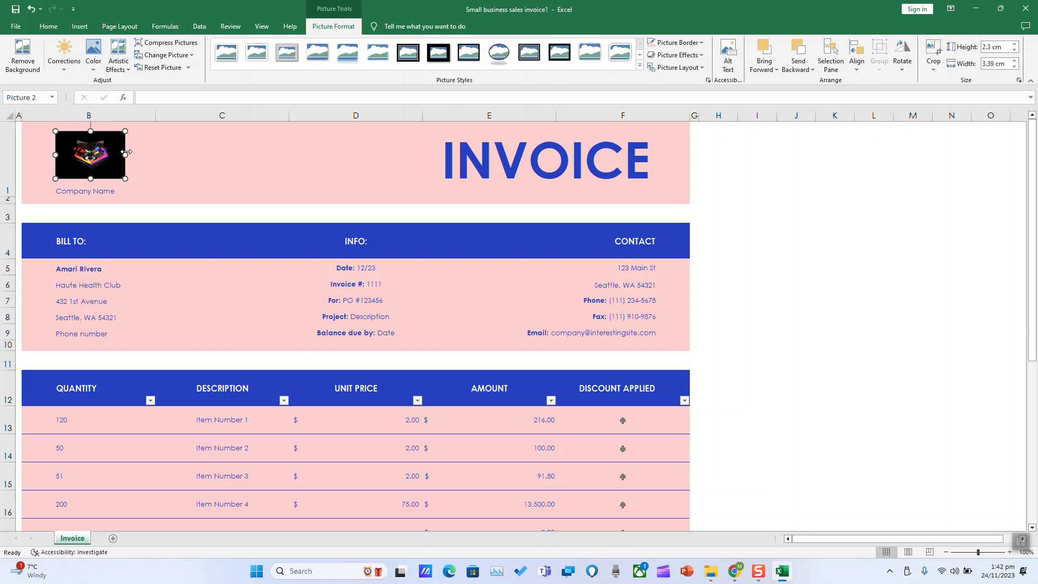
{"action": "left_click", "coordinate": [218, 165]}
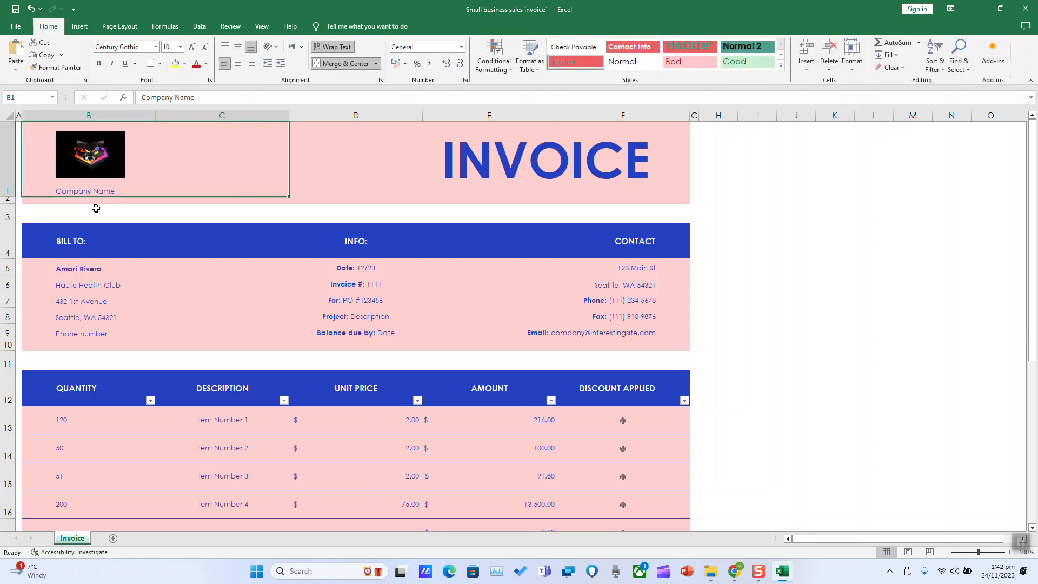
Change the Company Name in B1 to 'IT-Foin Corp'
{"action": "left_click", "coordinate": [214, 99]}
{"action": "left_click_drag", "start_coordinate": [213, 100], "coordinate": [130, 102]}
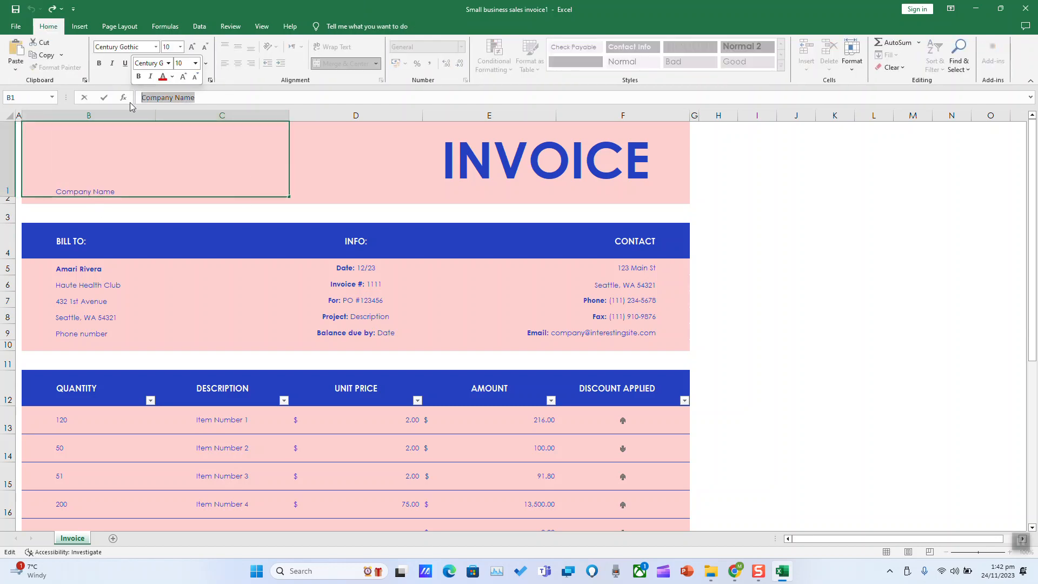
{"action": "type", "text": "IT-FOin"}
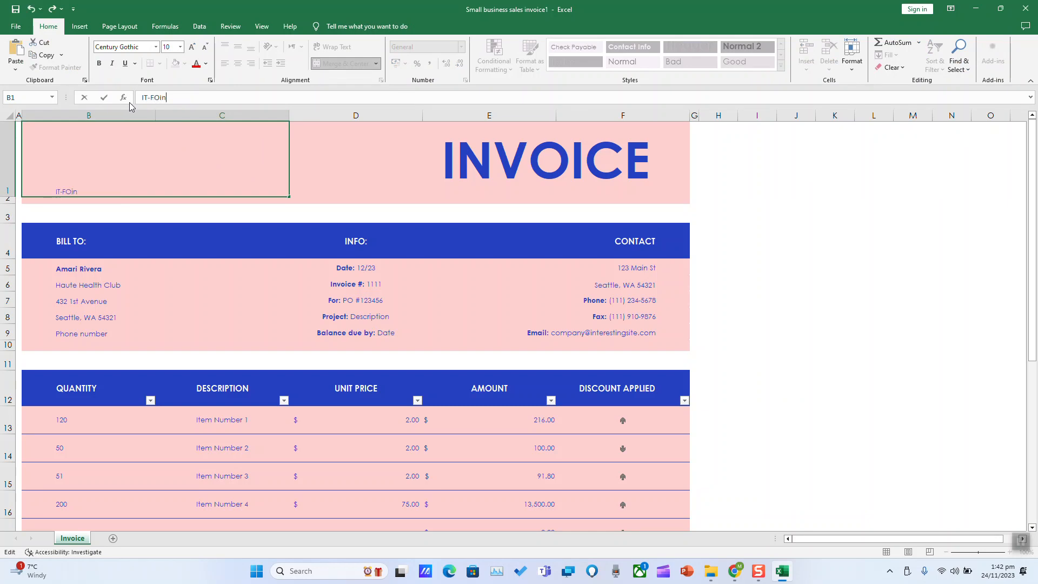
{"action": "left_click", "coordinate": [1023, 539]}
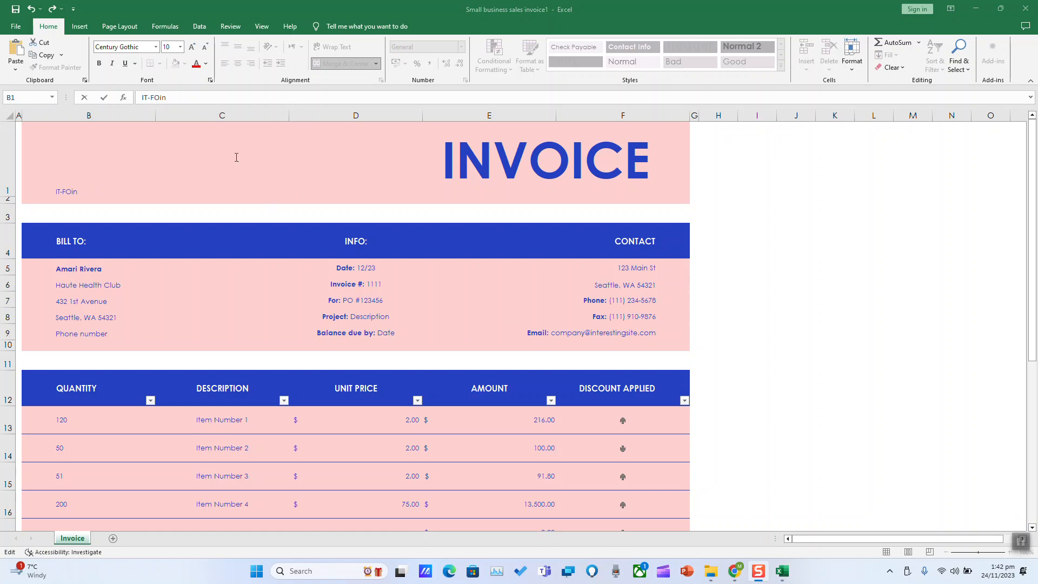
{"action": "left_click", "coordinate": [201, 100]}
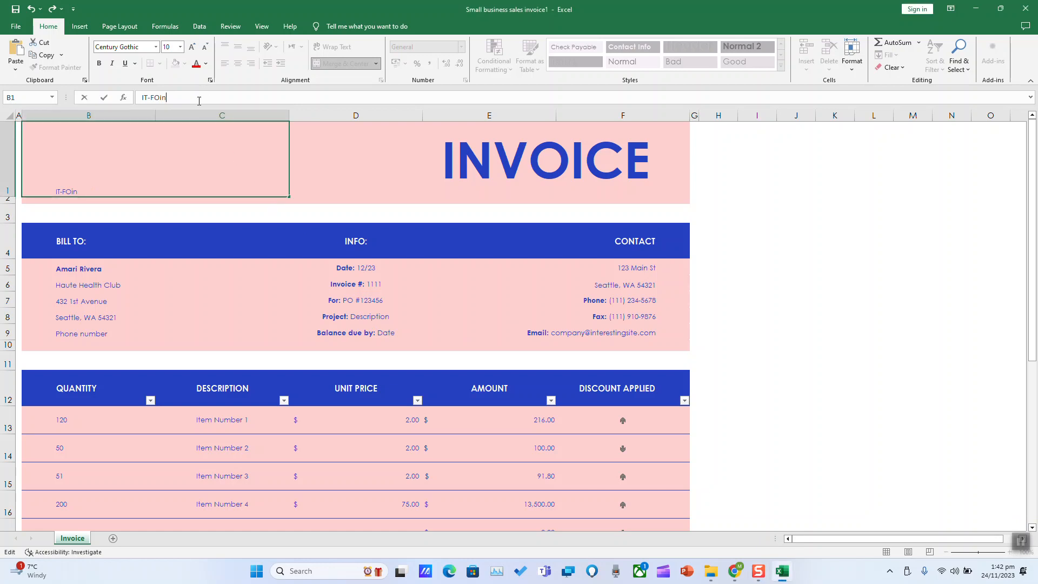
{"action": "type", "text": "Corp"}
{"action": "left_click", "coordinate": [452, 180]}
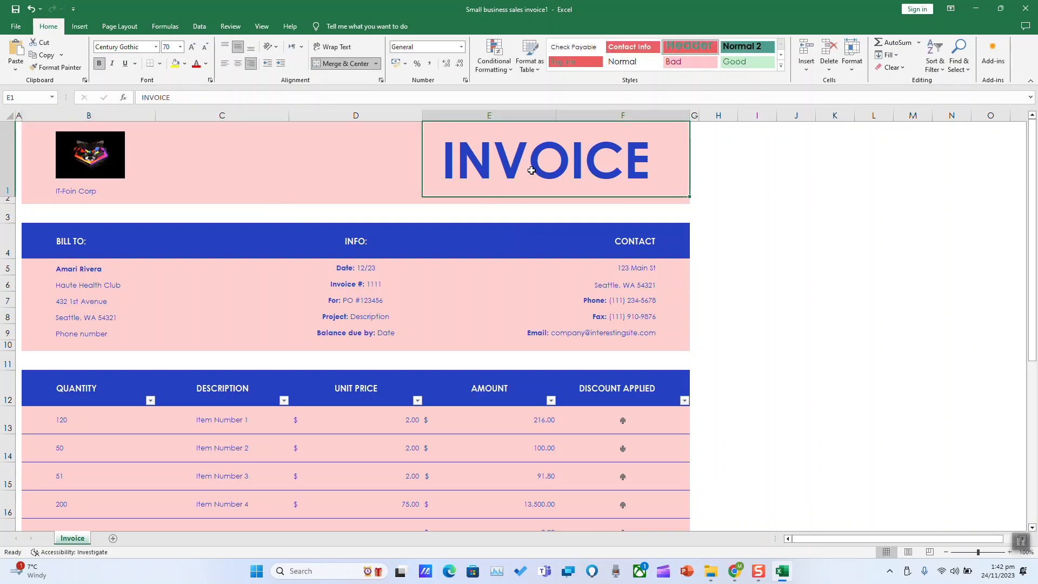
{"action": "left_click", "coordinate": [115, 241]}
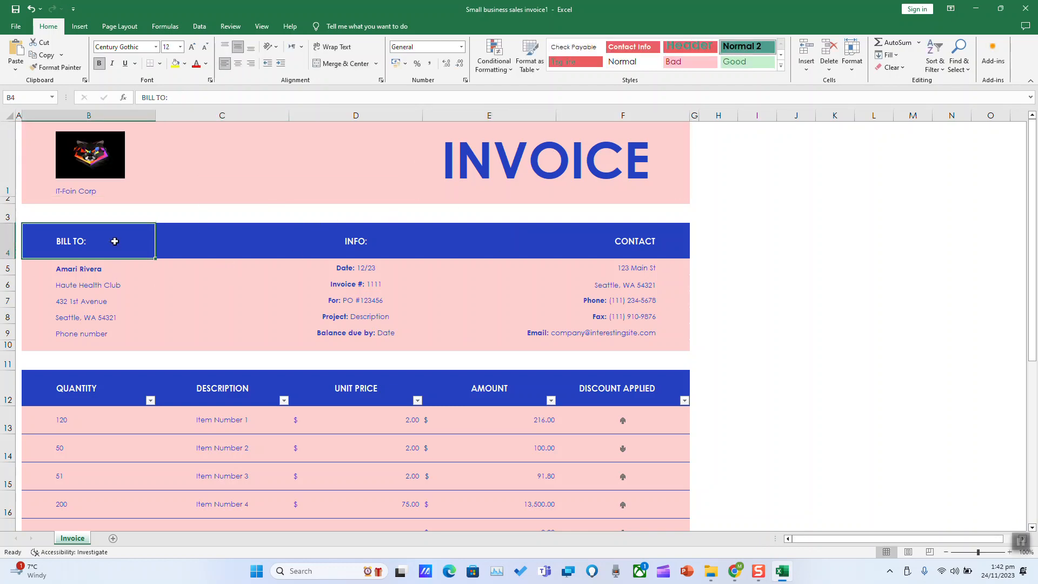
Enter the customer's full name in the Bill To name cell B5
{"action": "left_click_drag", "start_coordinate": [105, 276], "coordinate": [57, 269]}
{"action": "double_click", "coordinate": [116, 270]}
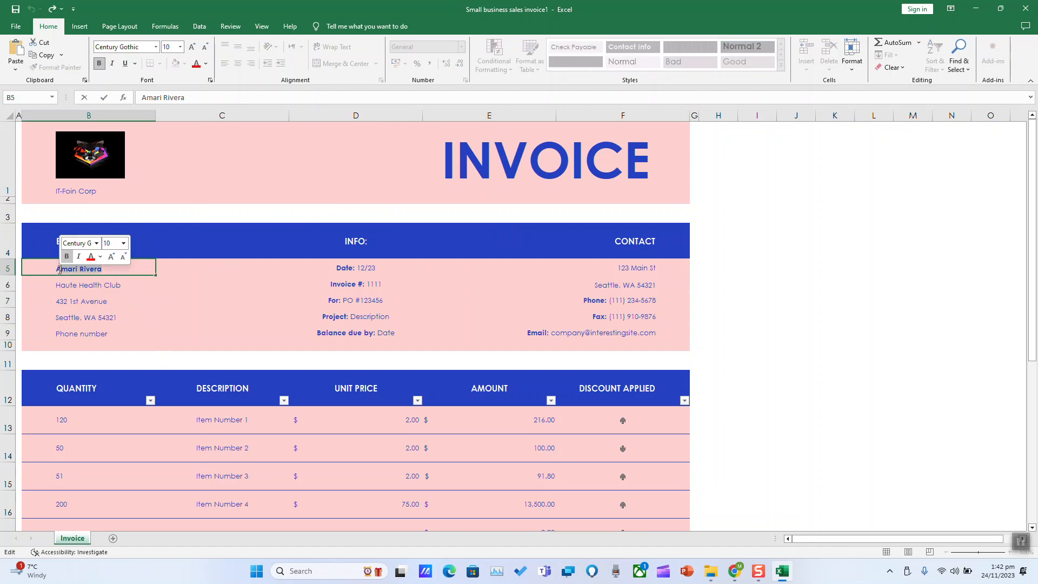
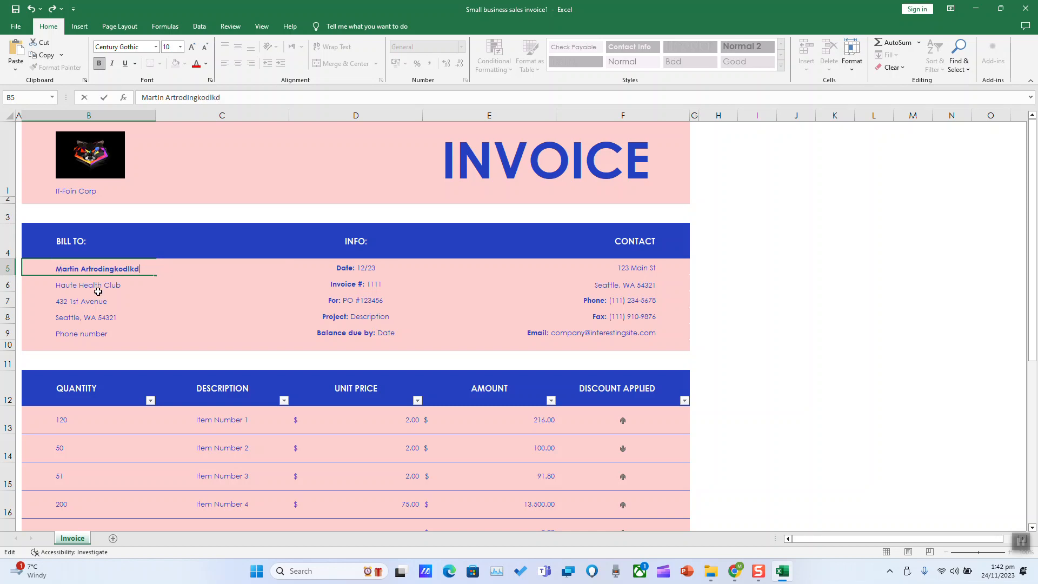
{"action": "left_click_drag", "start_coordinate": [97, 296], "coordinate": [102, 291]}
Replace the Bill To phone placeholder in B9 with the customer's phone number
{"action": "left_click", "coordinate": [100, 288]}
{"action": "left_click", "coordinate": [99, 298]}
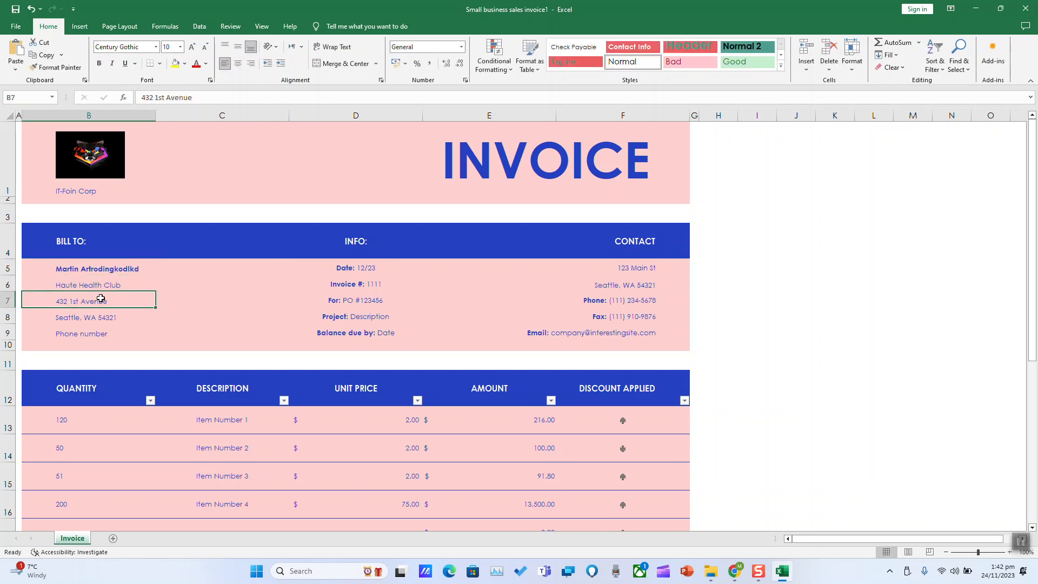
{"action": "left_click", "coordinate": [96, 316]}
{"action": "left_click", "coordinate": [91, 336]}
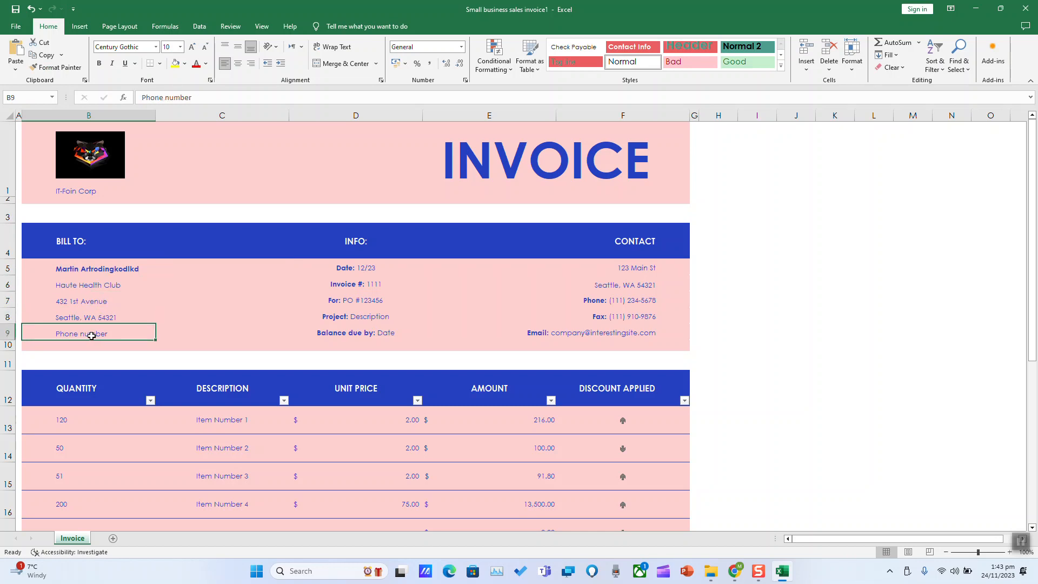
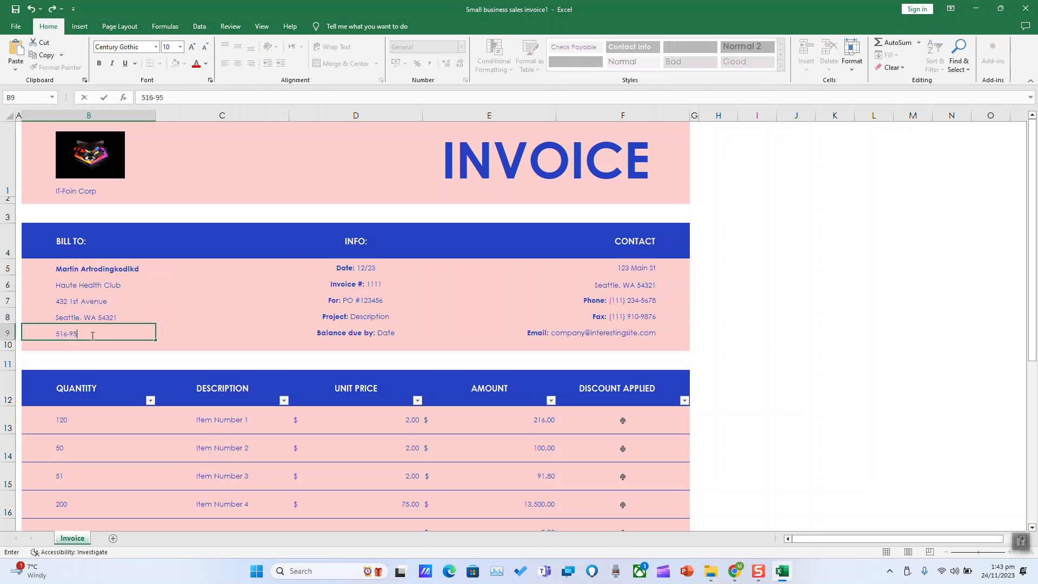
{"action": "left_click", "coordinate": [287, 289]}
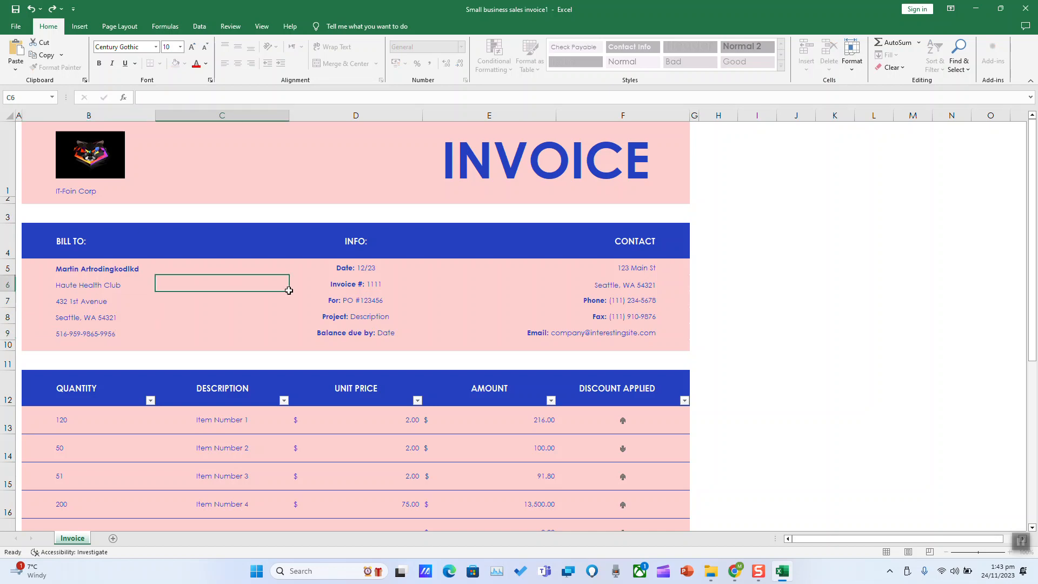
{"action": "left_click", "coordinate": [367, 269]}
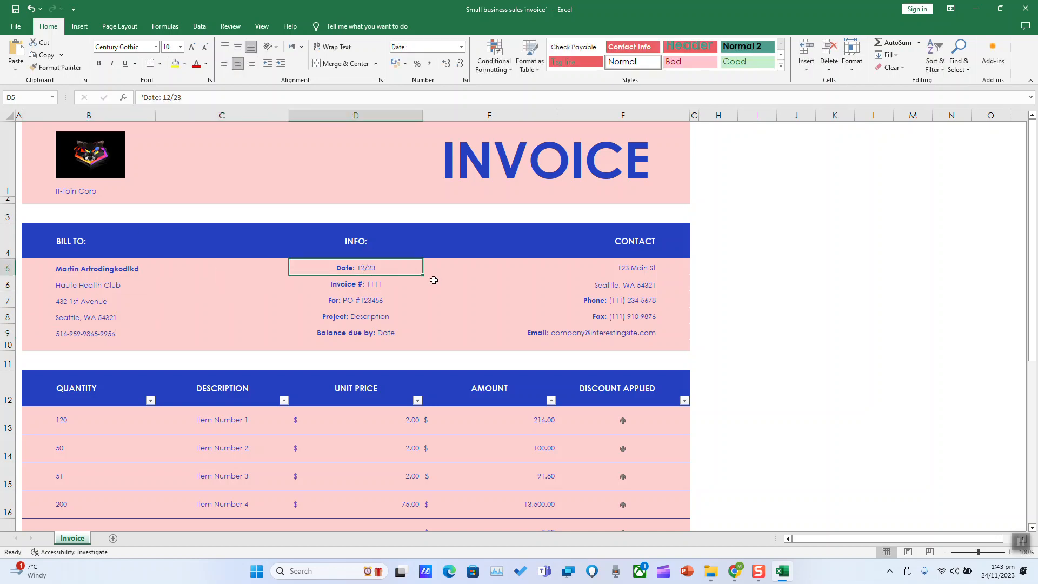
Set the invoice number to 02 and the PO number to 775865
{"action": "left_click", "coordinate": [383, 287]}
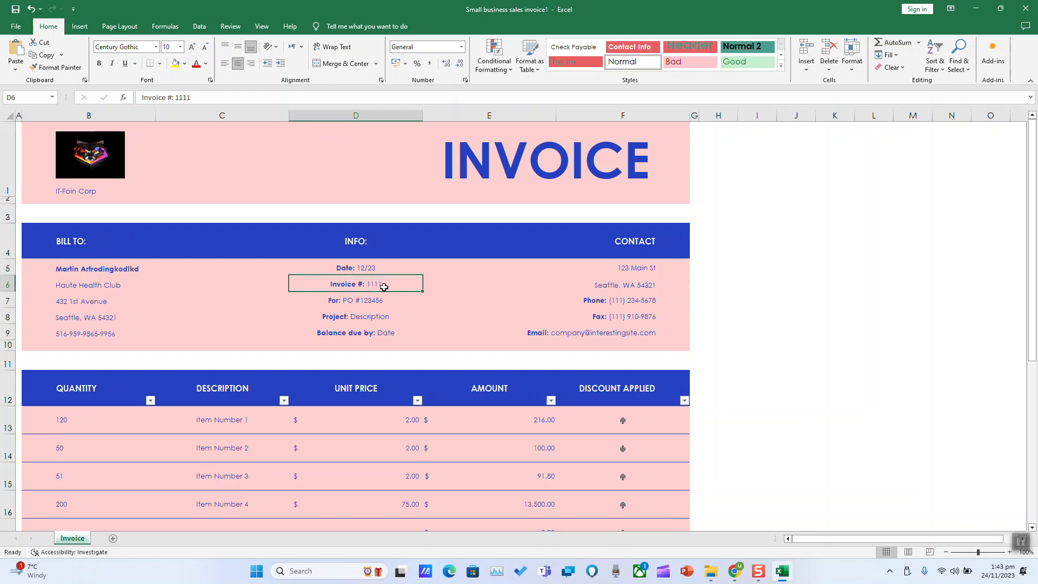
{"action": "left_click_drag", "start_coordinate": [175, 98], "coordinate": [220, 96]}
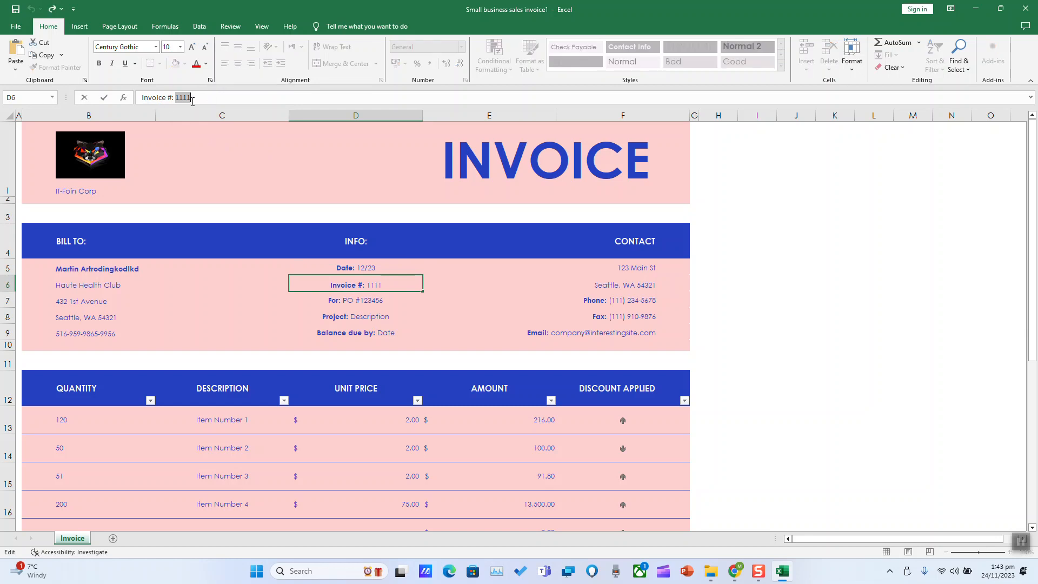
{"action": "left_click_drag", "start_coordinate": [192, 97], "coordinate": [172, 92]}
{"action": "key", "text": "BackSpace"}
{"action": "type", "text": "02"}
{"action": "key", "text": "Return"}
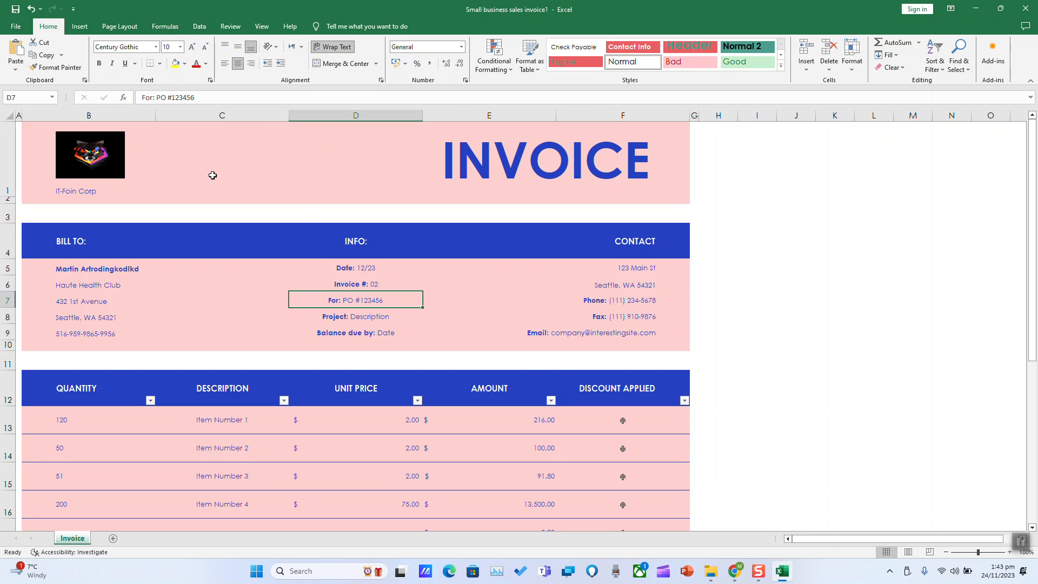
{"action": "left_click_drag", "start_coordinate": [194, 98], "coordinate": [174, 97]}
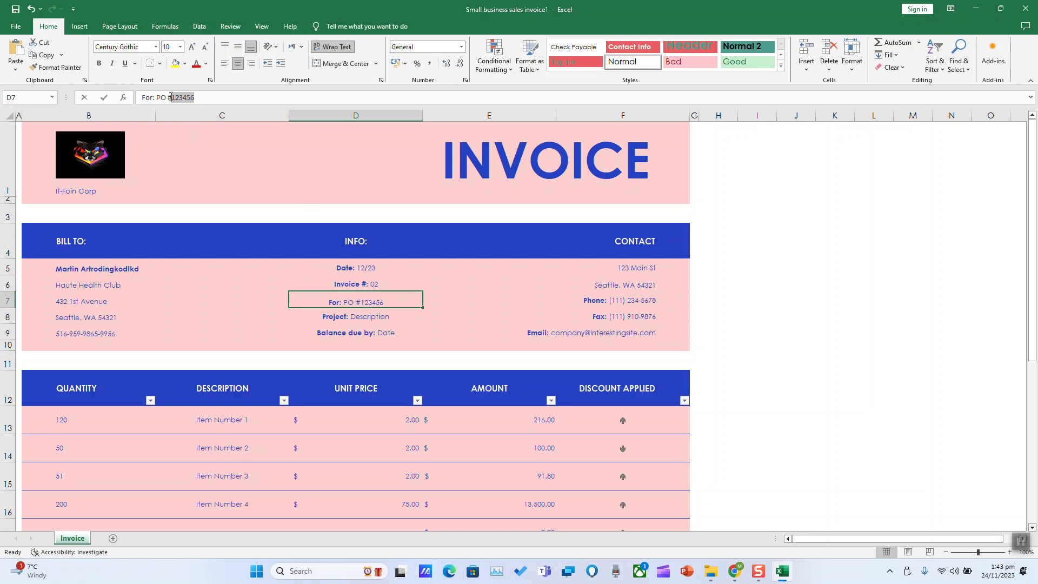
{"action": "type", "text": "775865"}
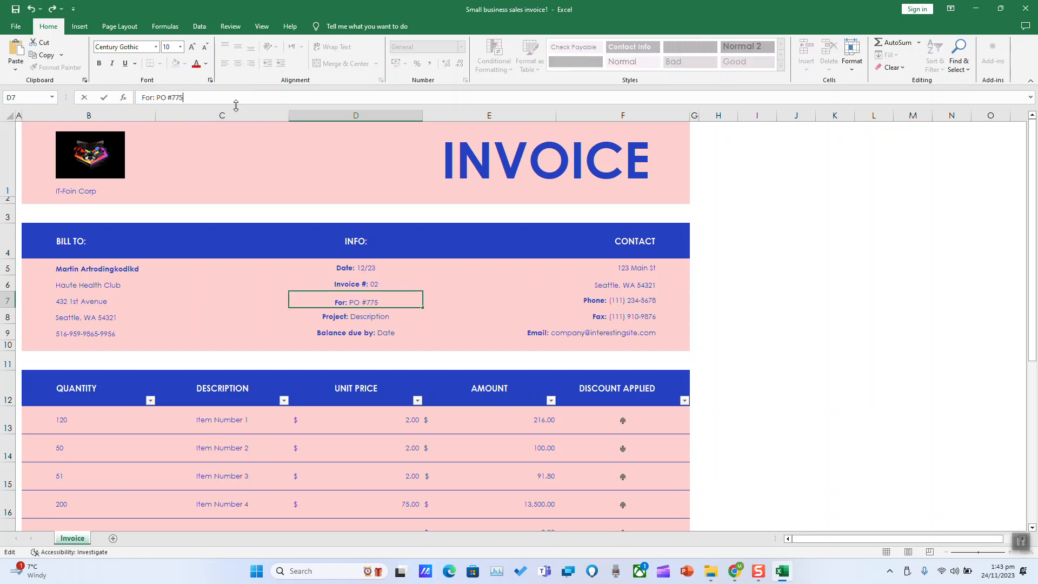
{"action": "left_click", "coordinate": [375, 317]}
Set the balance due date in D9 to 24/01/2024
{"action": "double_click", "coordinate": [173, 98]}
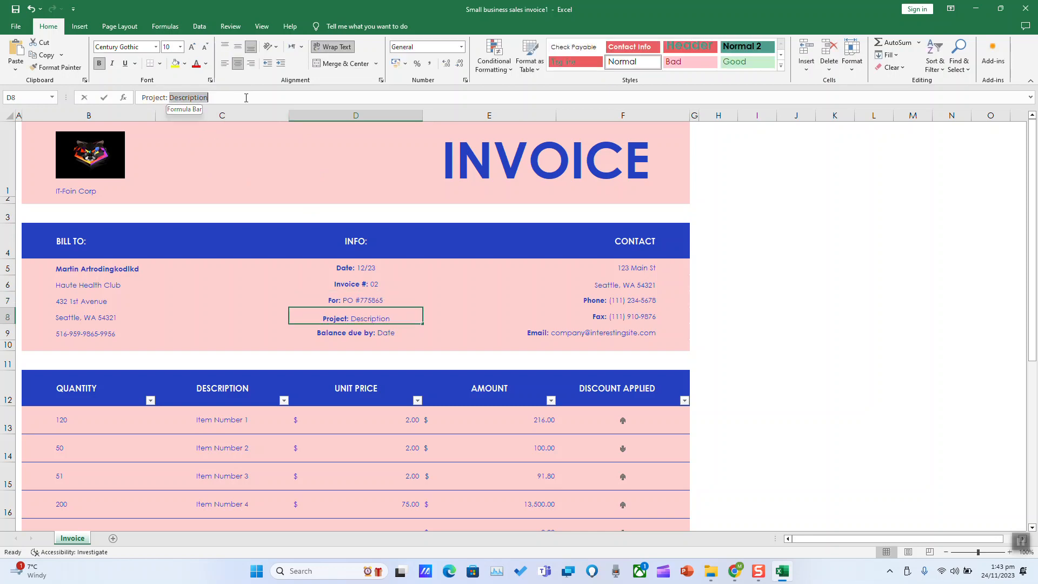
{"action": "left_click", "coordinate": [397, 333]}
{"action": "double_click", "coordinate": [398, 333]}
{"action": "left_click_drag", "start_coordinate": [398, 333], "coordinate": [377, 331]}
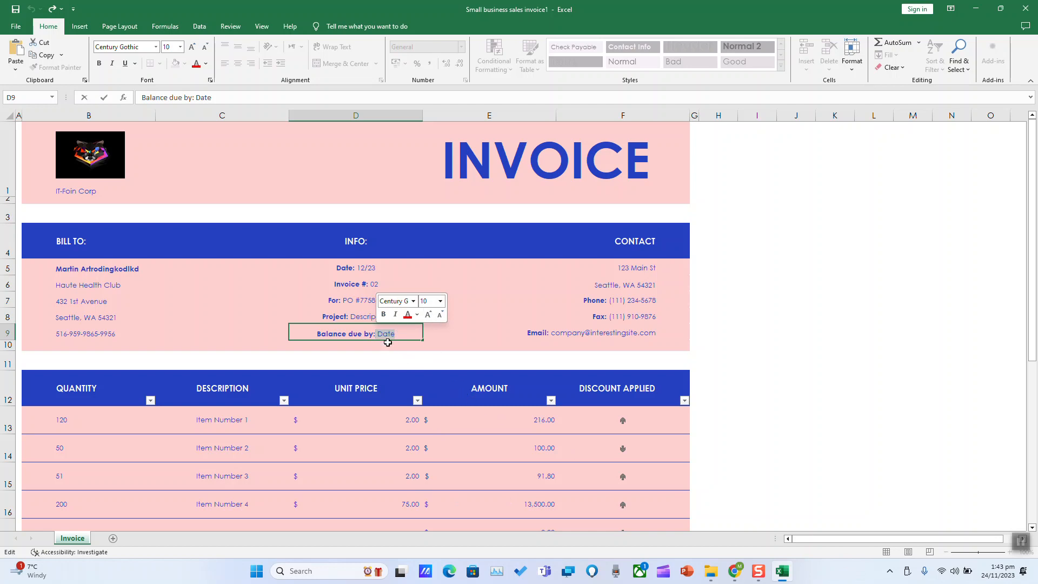
{"action": "type", "text": "24"}
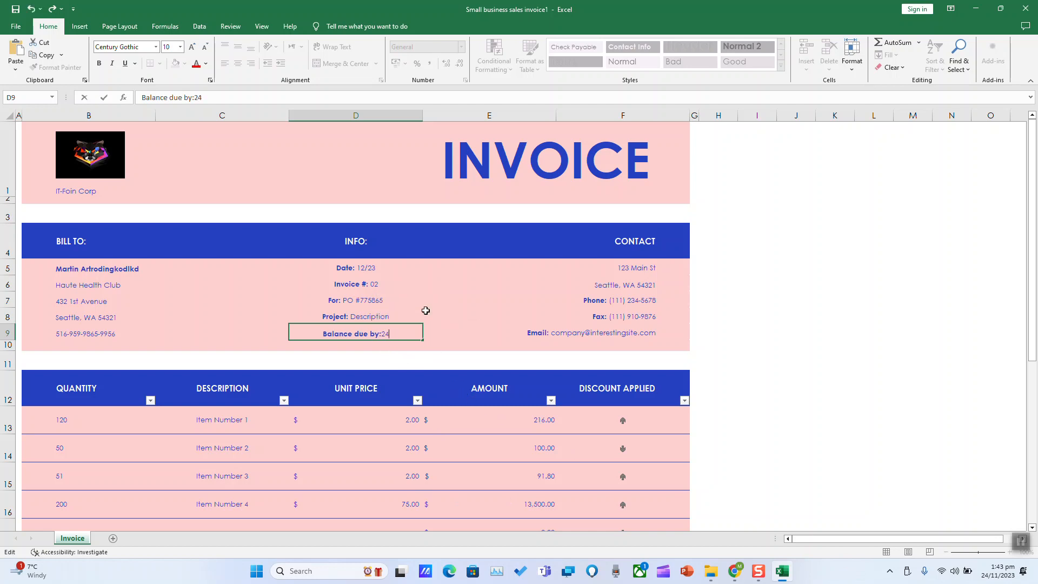
{"action": "type", "text": "/01/2024"}
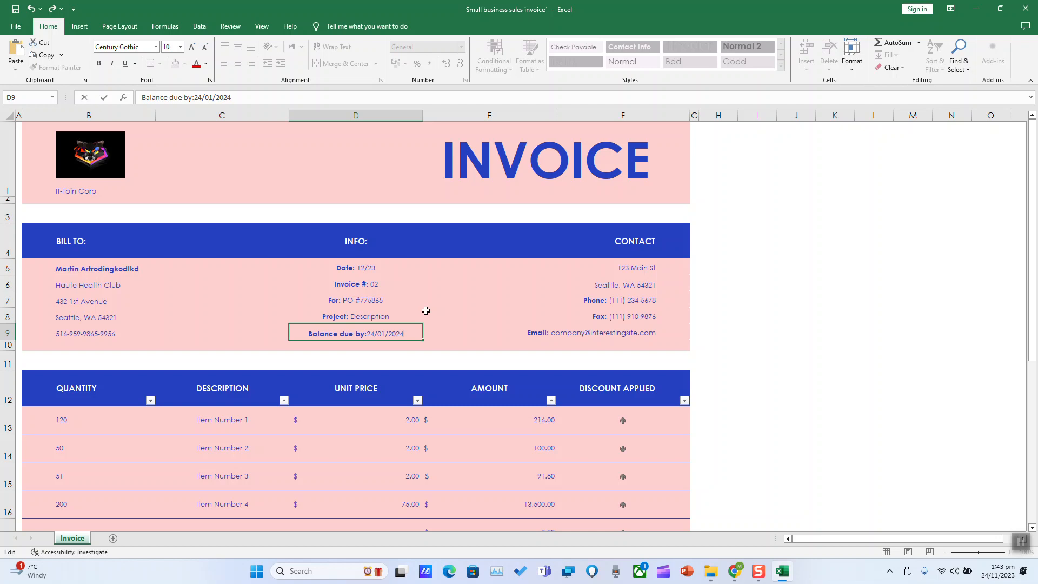
{"action": "left_click", "coordinate": [426, 311]}
Replace the sample address on the contact Email line in F9 with the company's e-mail address
{"action": "left_click", "coordinate": [665, 262]}
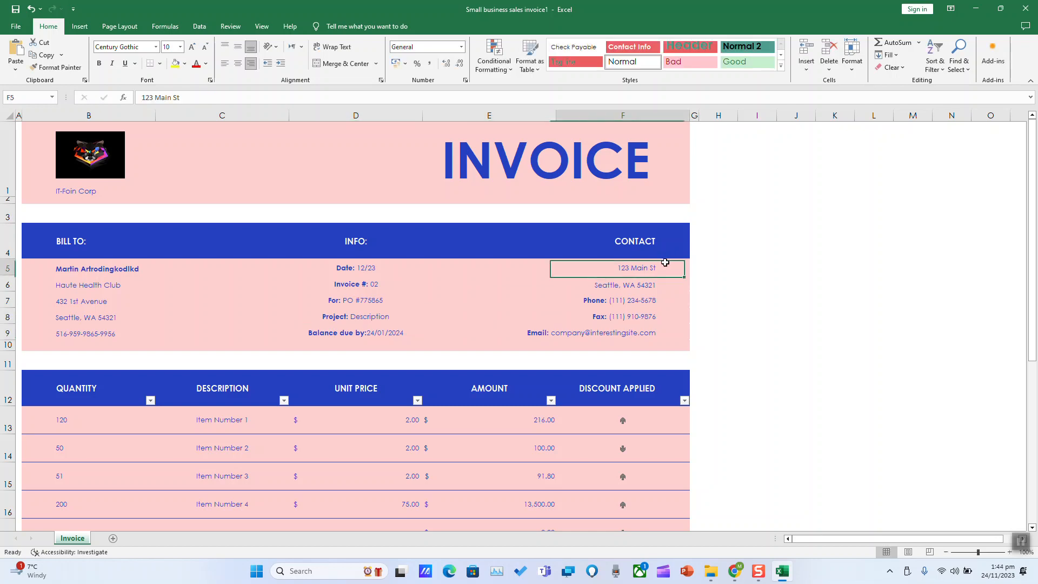
{"action": "mouse_move", "coordinate": [663, 264]}
{"action": "left_mouse_down"}
{"action": "mouse_move", "coordinate": [665, 280]}
{"action": "mouse_move", "coordinate": [662, 271]}
{"action": "left_mouse_up"}
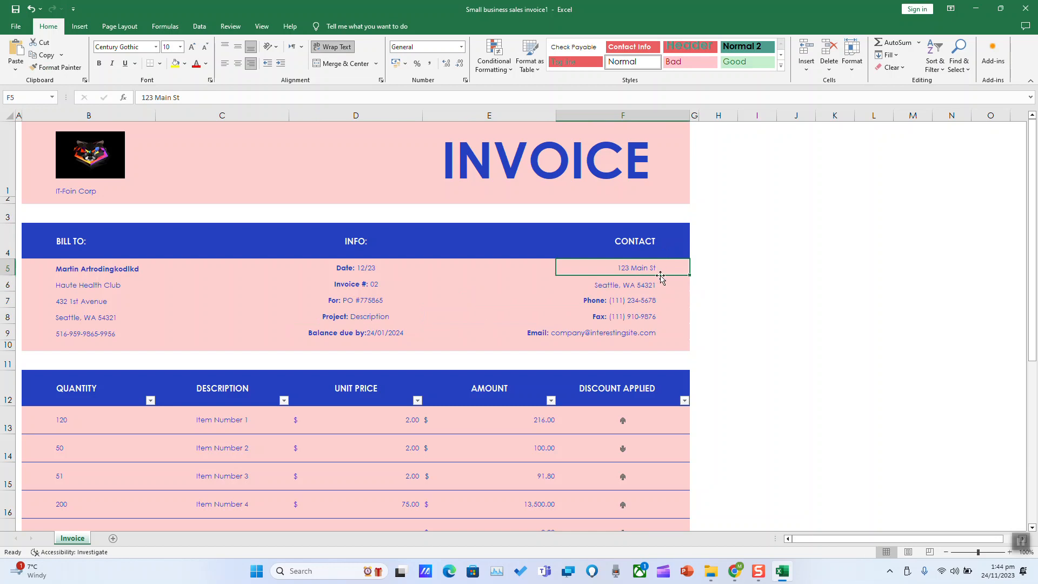
{"action": "left_click", "coordinate": [655, 286]}
{"action": "left_click", "coordinate": [624, 302]}
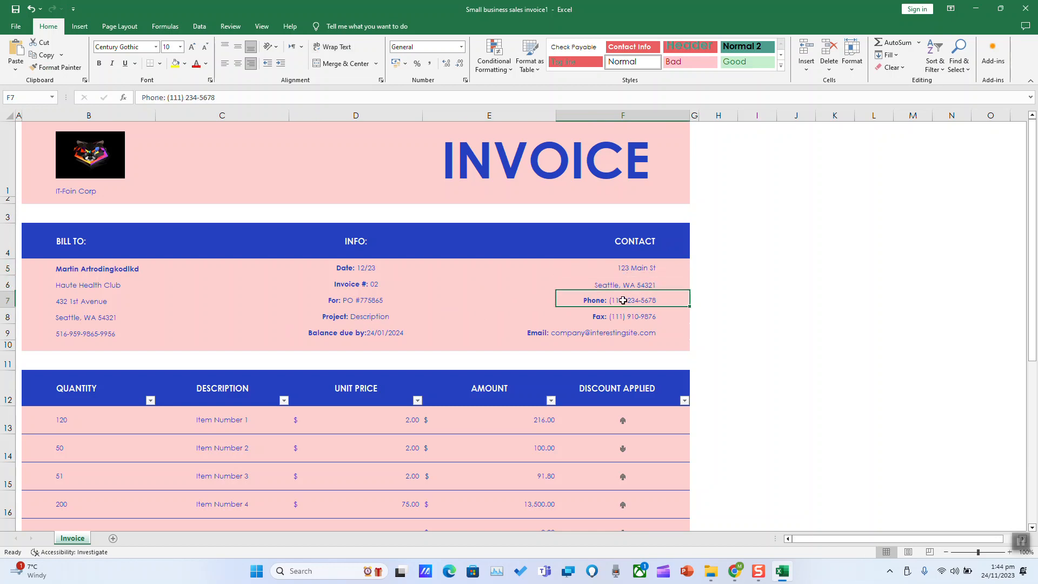
{"action": "left_click", "coordinate": [637, 320]}
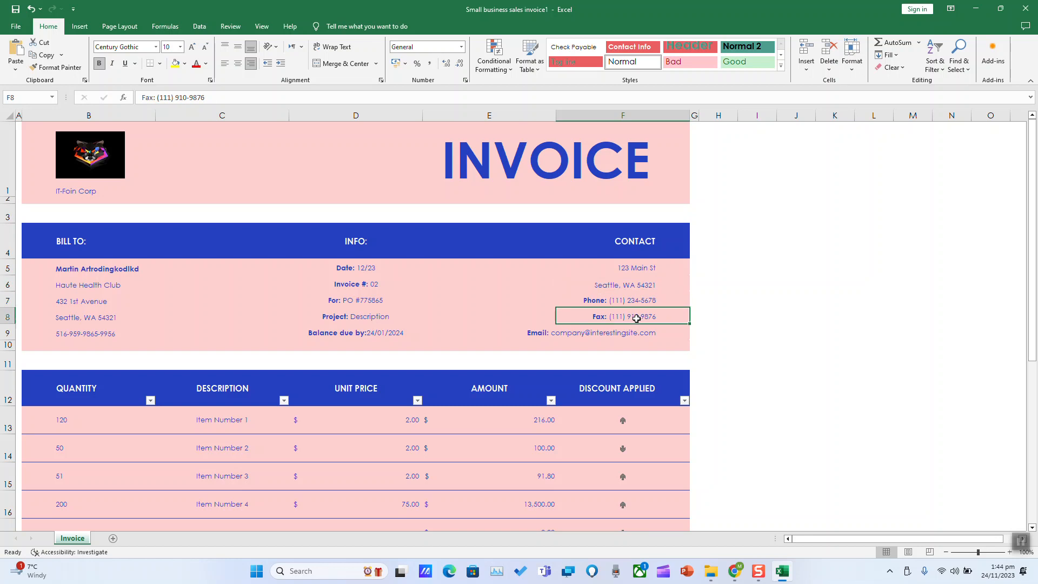
{"action": "double_click", "coordinate": [560, 334]}
{"action": "left_click_drag", "start_coordinate": [552, 334], "coordinate": [655, 334]}
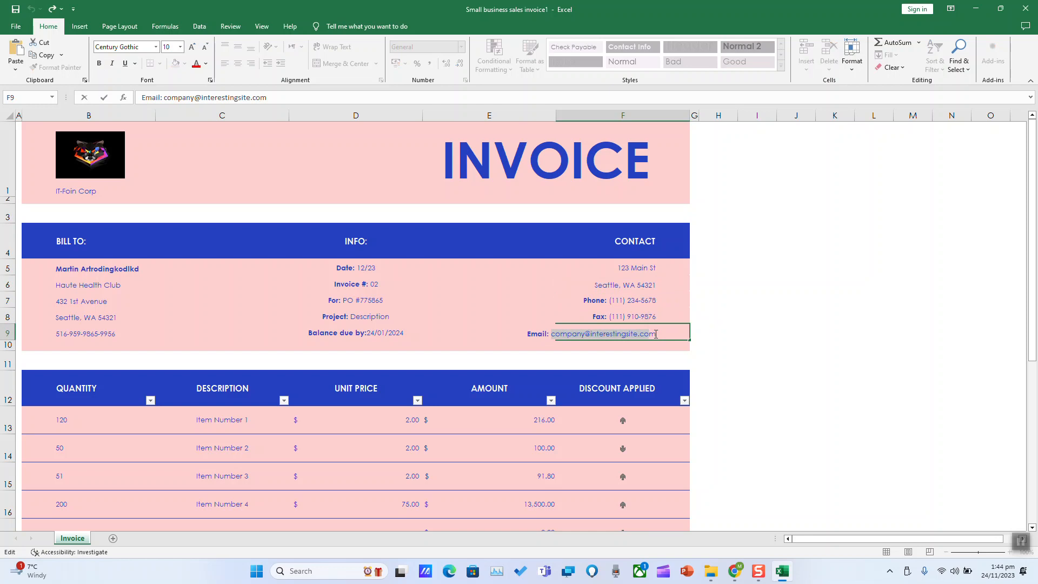
{"action": "key", "text": "BackSpace"}
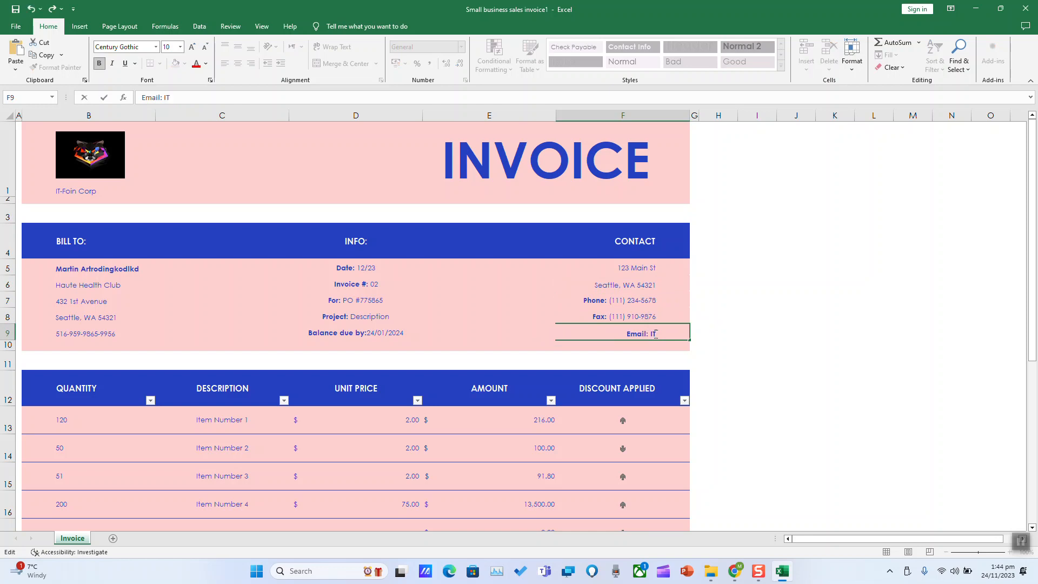
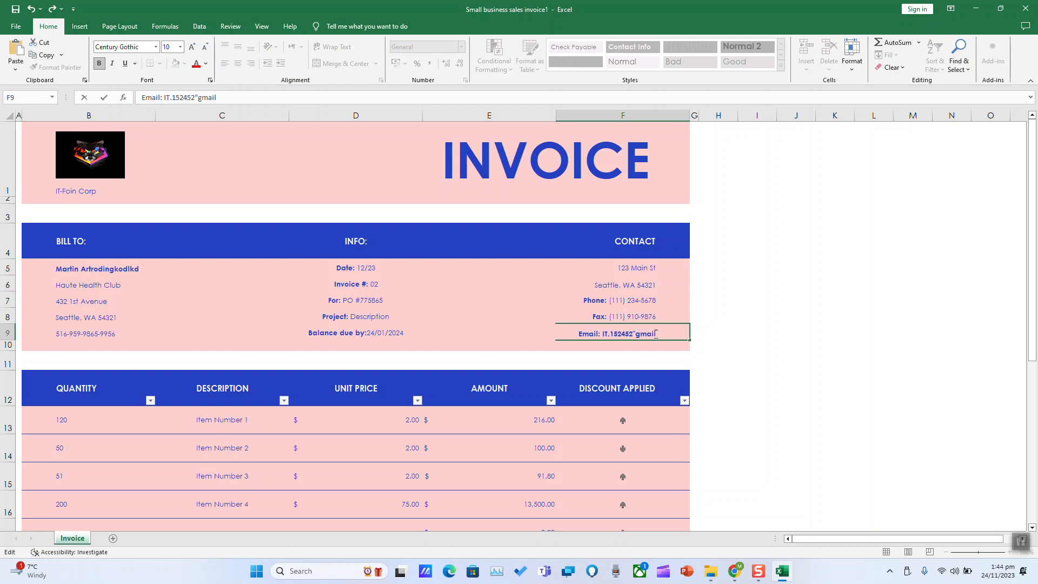
{"action": "left_click", "coordinate": [742, 359]}
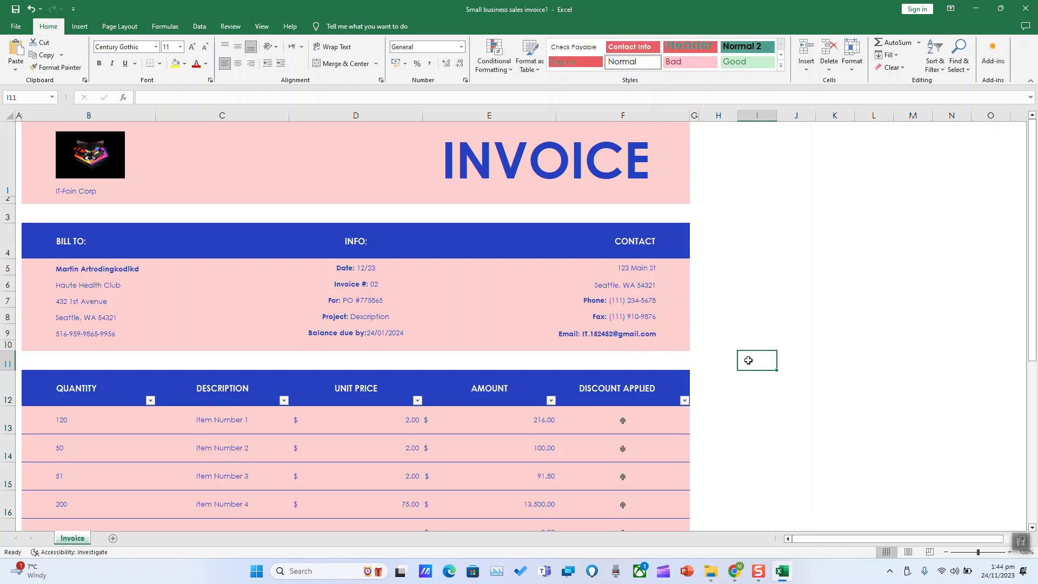
Review the line item quantities in column B, from 120 down to 200
{"action": "scroll", "coordinate": [741, 324], "scroll_direction": "down", "scroll_amount": 6}
{"action": "scroll", "coordinate": [739, 322], "scroll_direction": "up", "scroll_amount": 6}
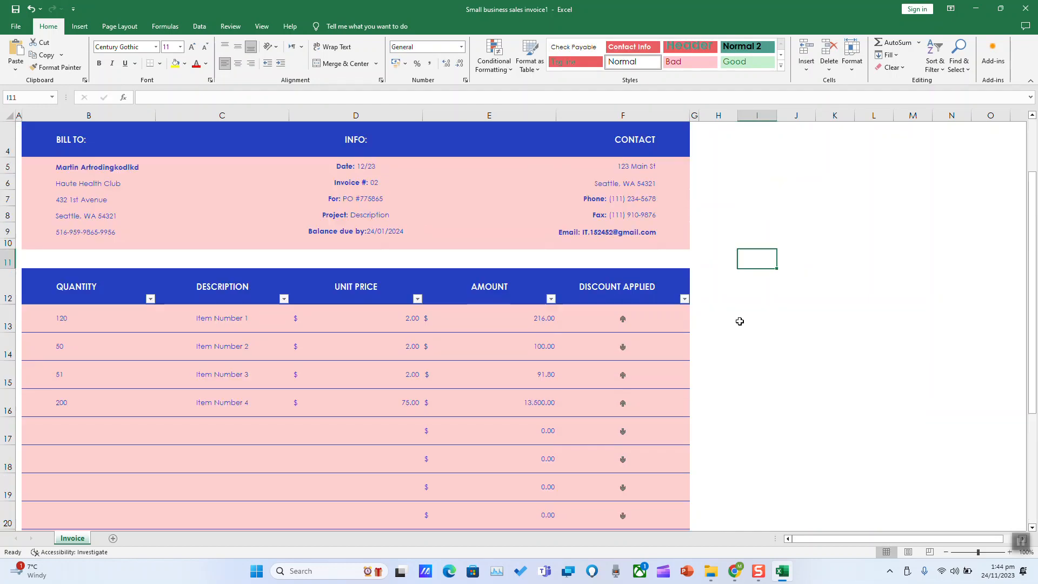
{"action": "scroll", "coordinate": [731, 313], "scroll_direction": "down", "scroll_amount": 4}
{"action": "scroll", "coordinate": [731, 314], "scroll_direction": "up", "scroll_amount": 1}
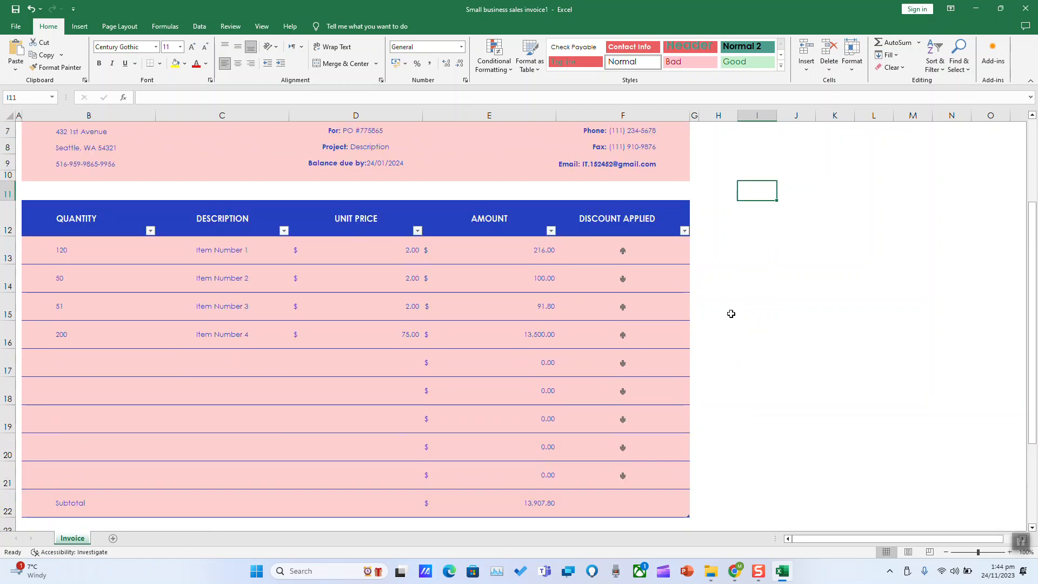
{"action": "scroll", "coordinate": [181, 287], "scroll_direction": "down", "scroll_amount": 1}
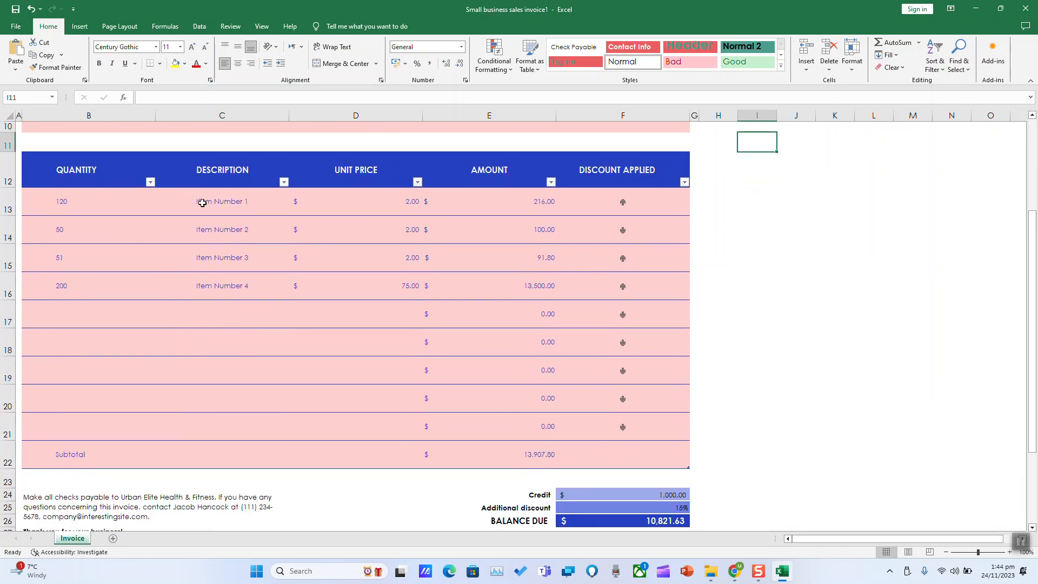
{"action": "left_click", "coordinate": [250, 207]}
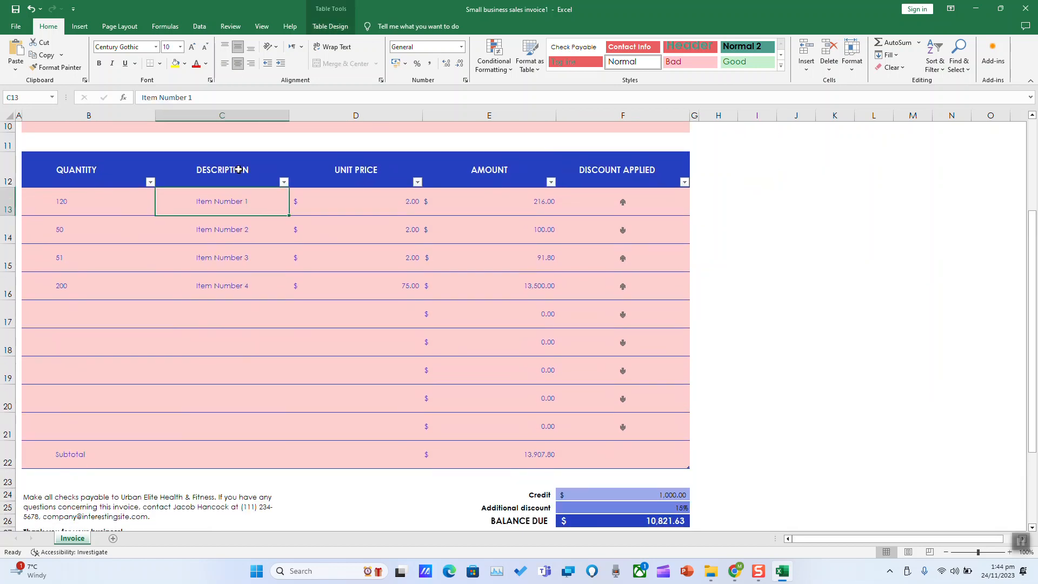
{"action": "left_click", "coordinate": [92, 207]}
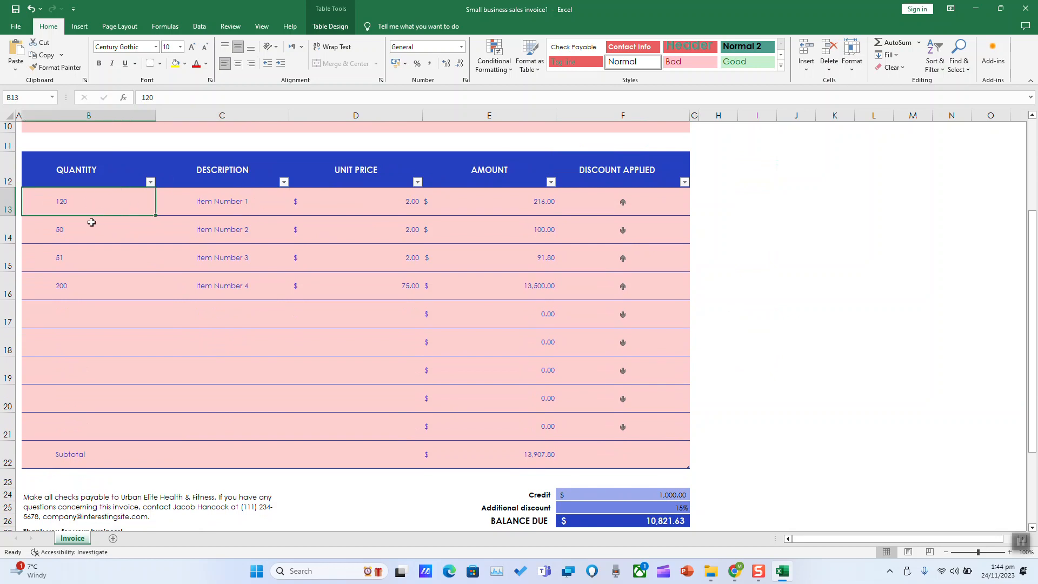
{"action": "left_click", "coordinate": [89, 234]}
{"action": "left_click", "coordinate": [80, 269]}
{"action": "left_click", "coordinate": [65, 284]}
Enter Tubes 12 and Tubres 14 in C13–C14, then fill Tubres 15–16 down to C16
{"action": "left_click", "coordinate": [233, 206]}
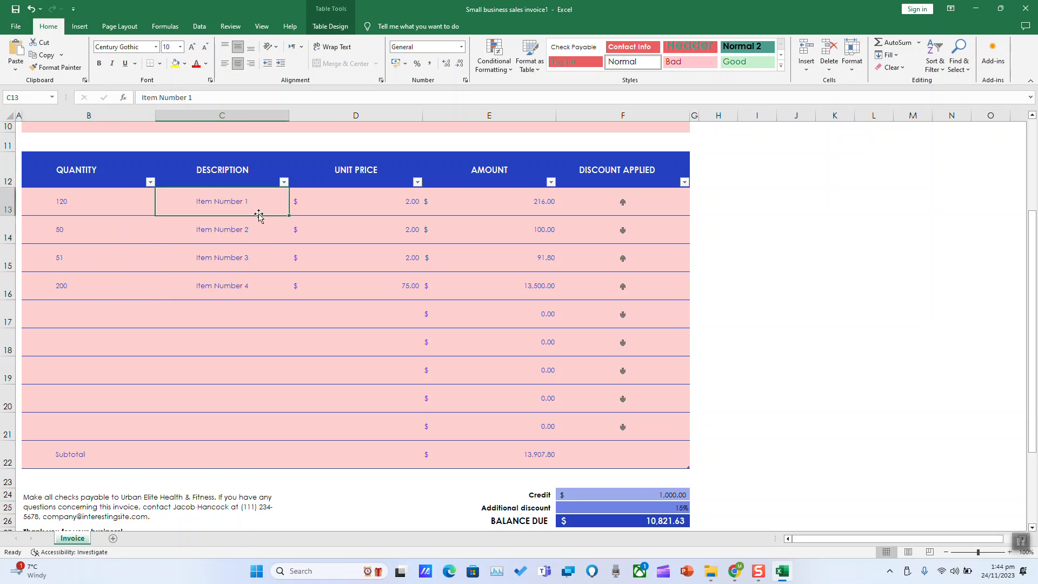
{"action": "type", "text": "Tubes"}
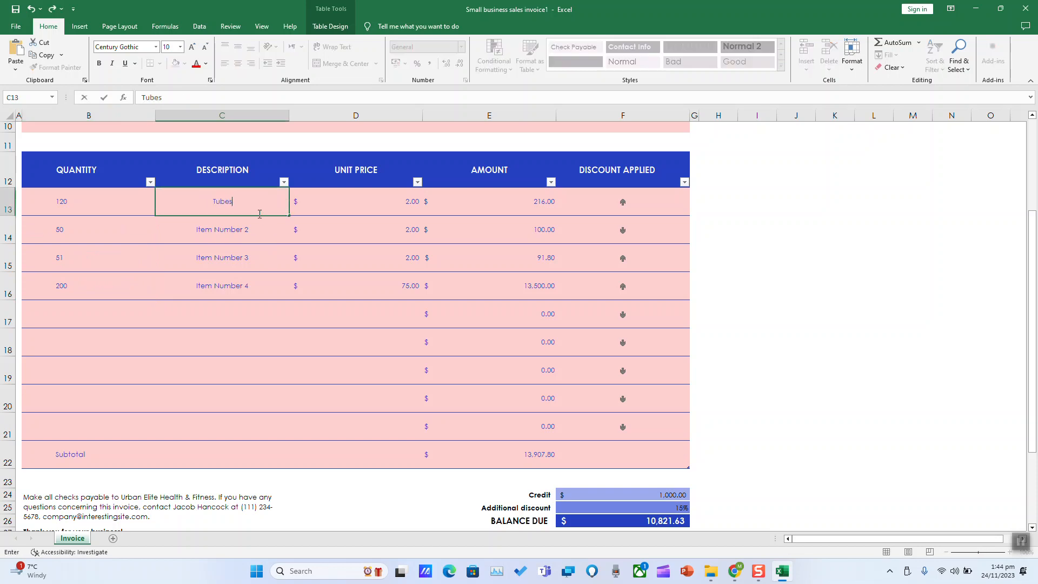
{"action": "type", "text": " 12"}
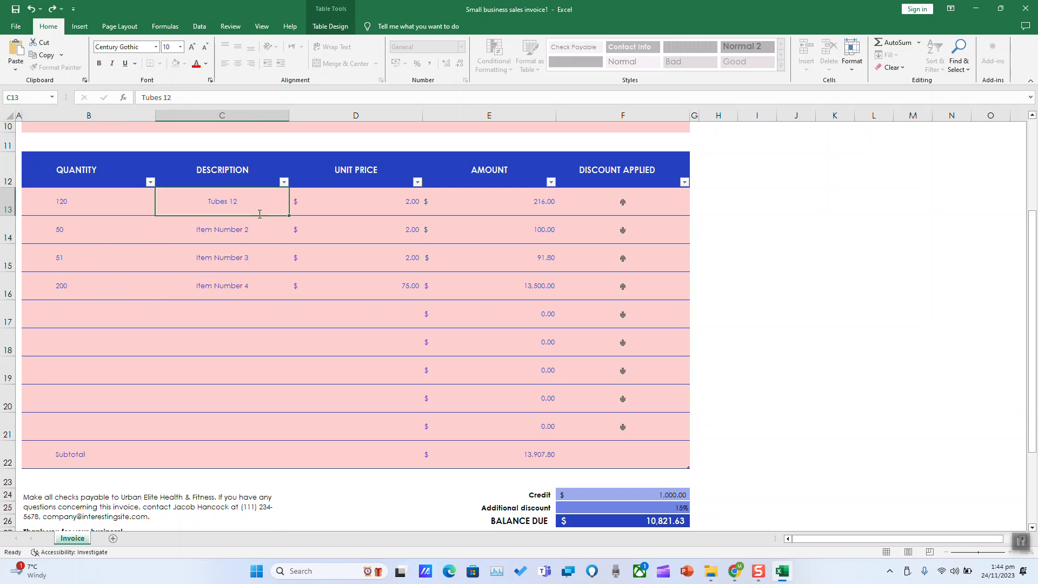
{"action": "key", "text": "Return"}
{"action": "type", "text": "Tubres"}
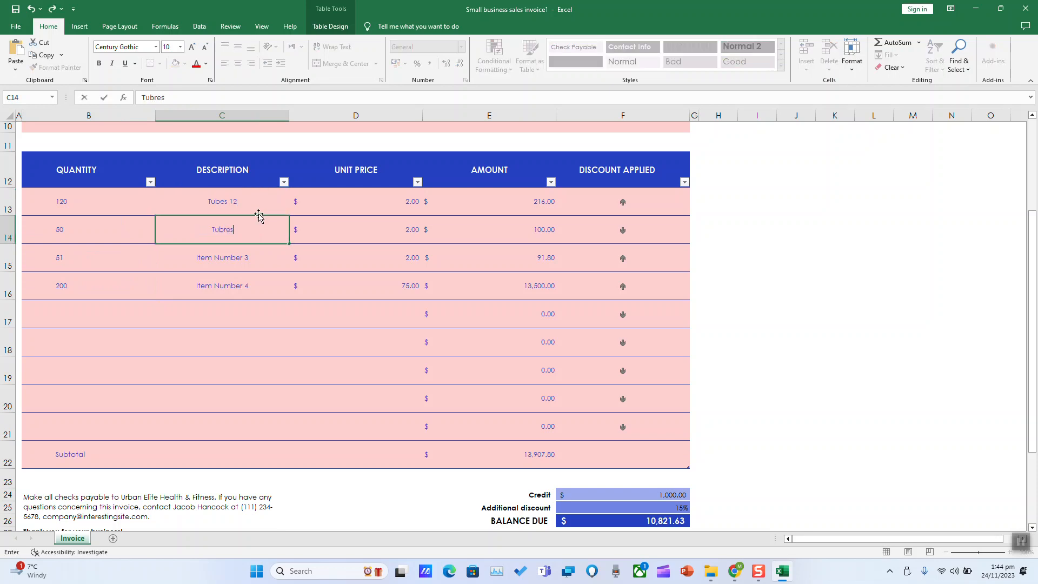
{"action": "type", "text": " 14"}
{"action": "key", "text": "Return"}
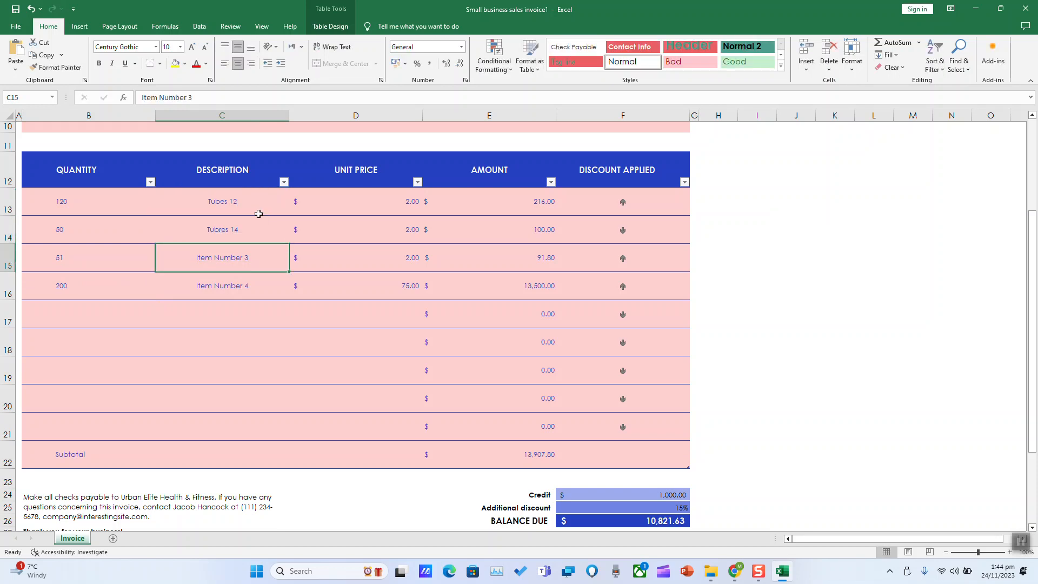
{"action": "left_click", "coordinate": [263, 236]}
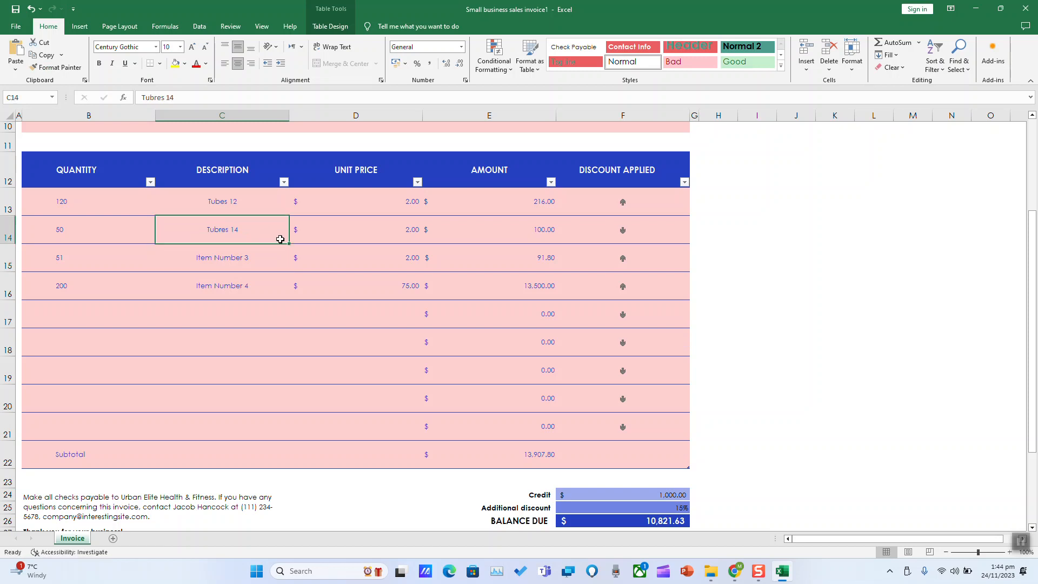
{"action": "left_click_drag", "start_coordinate": [285, 240], "coordinate": [283, 295]}
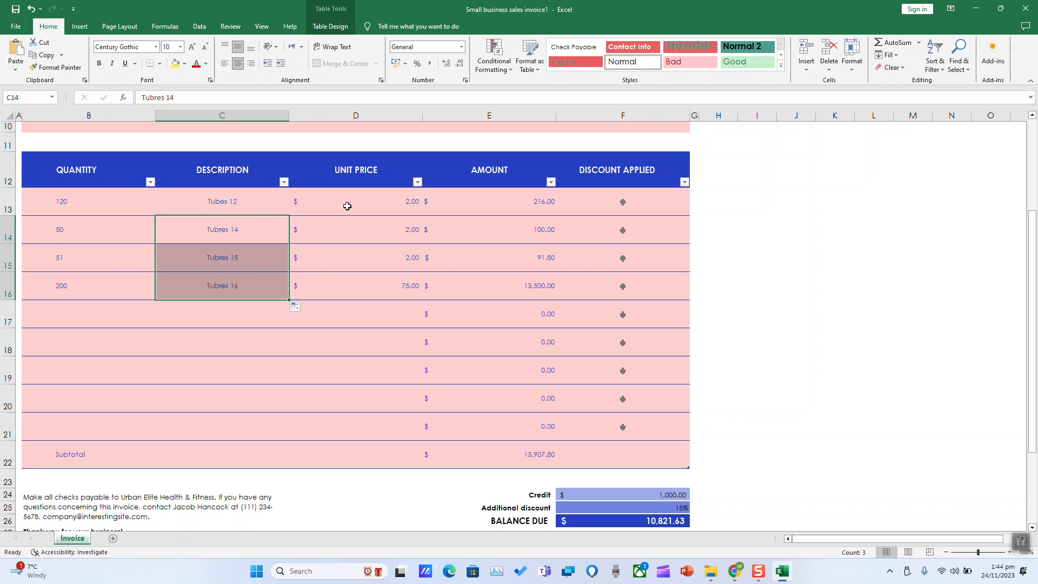
Enter a unit price of 100 in D13 and fill it down through D16
{"action": "left_click", "coordinate": [347, 206]}
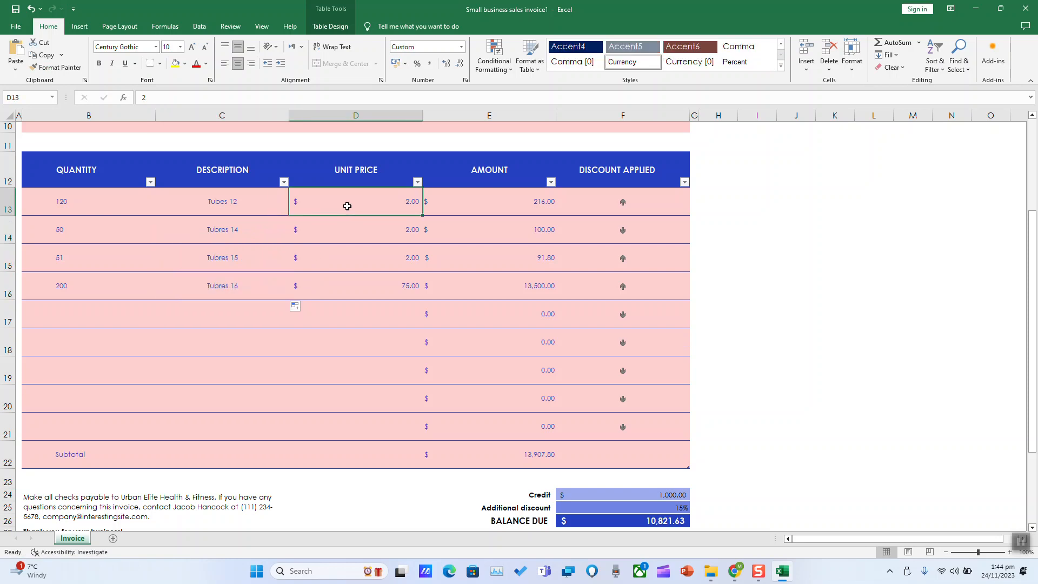
{"action": "type", "text": "100"}
{"action": "key", "text": "Return"}
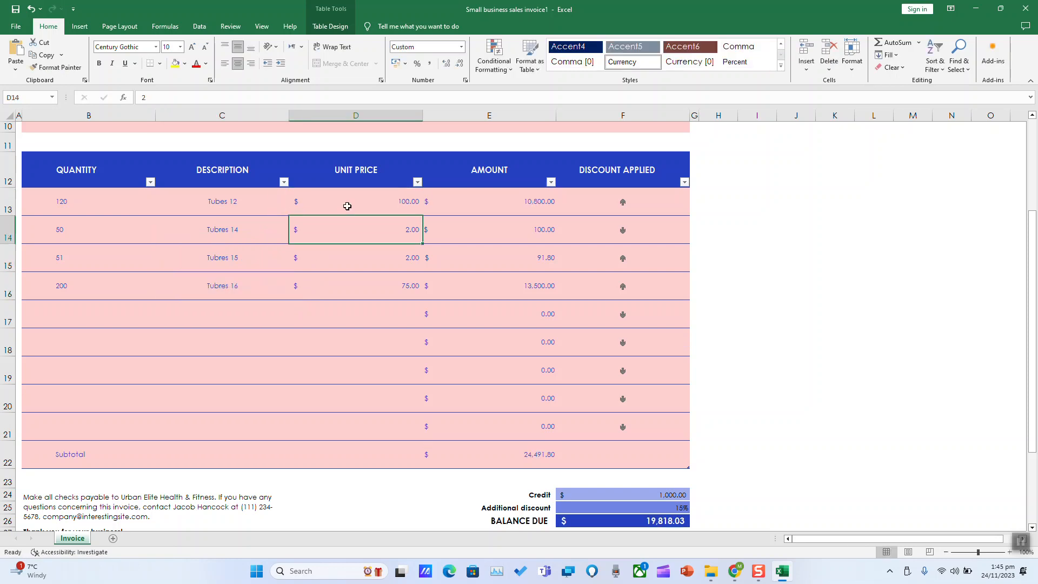
{"action": "left_click", "coordinate": [348, 206]}
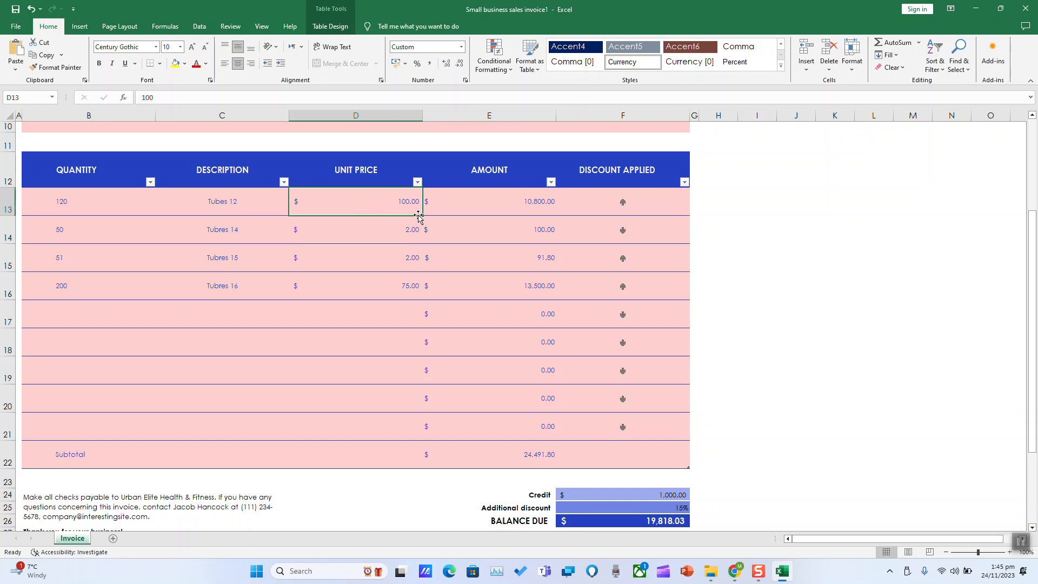
{"action": "left_click_drag", "start_coordinate": [421, 215], "coordinate": [422, 299]}
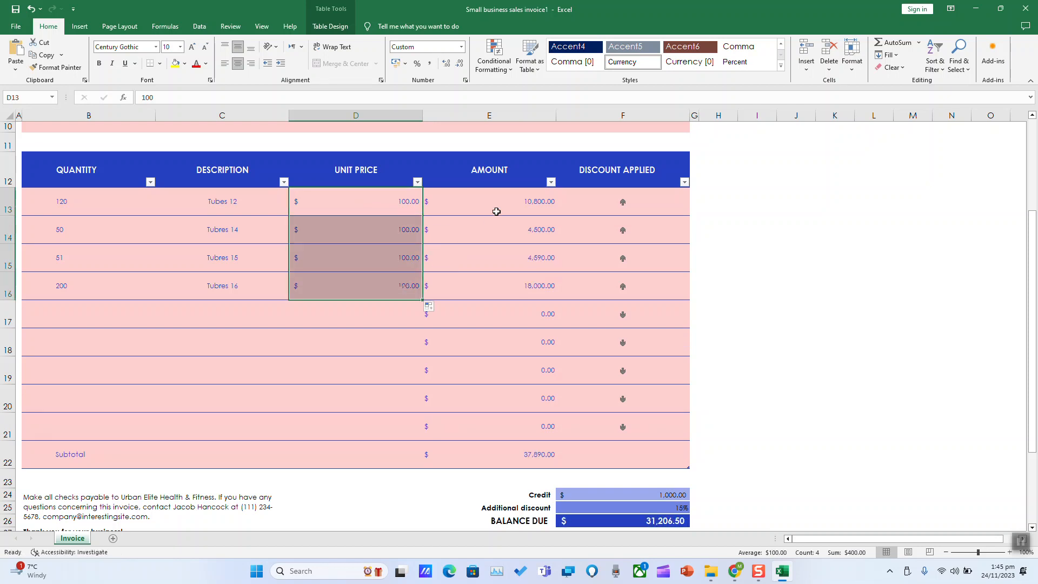
Review the amount formula in E13 to confirm it uses the new price
{"action": "left_click", "coordinate": [506, 202]}
{"action": "double_click", "coordinate": [506, 202]}
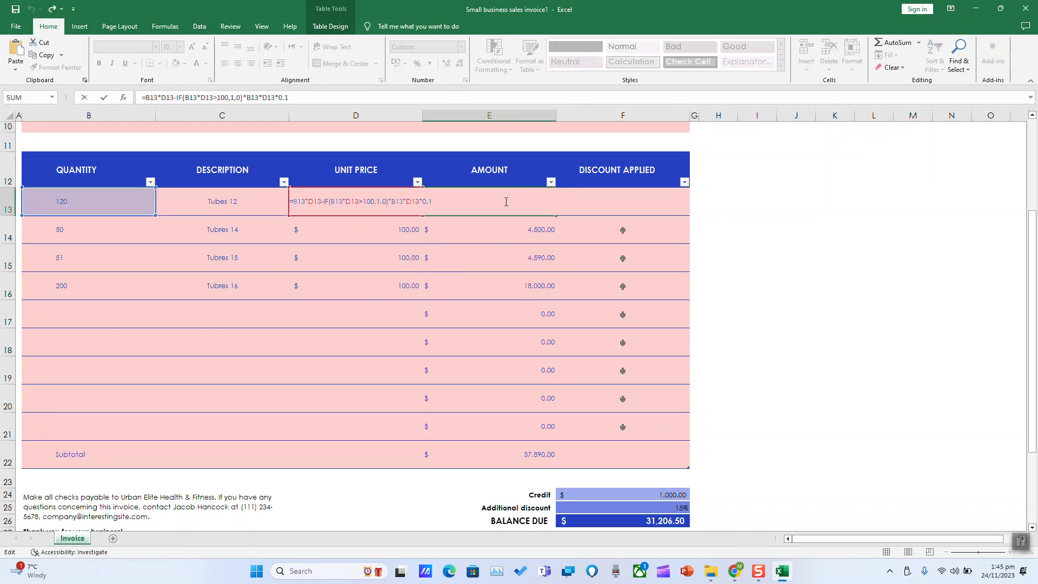
{"action": "key", "text": "Return"}
{"action": "scroll", "coordinate": [504, 201], "scroll_direction": "down", "scroll_amount": 1}
Change the additional discount in F25 from 15% to 0%
{"action": "scroll", "coordinate": [505, 201], "scroll_direction": "up", "scroll_amount": 1}
{"action": "left_click", "coordinate": [634, 200]}
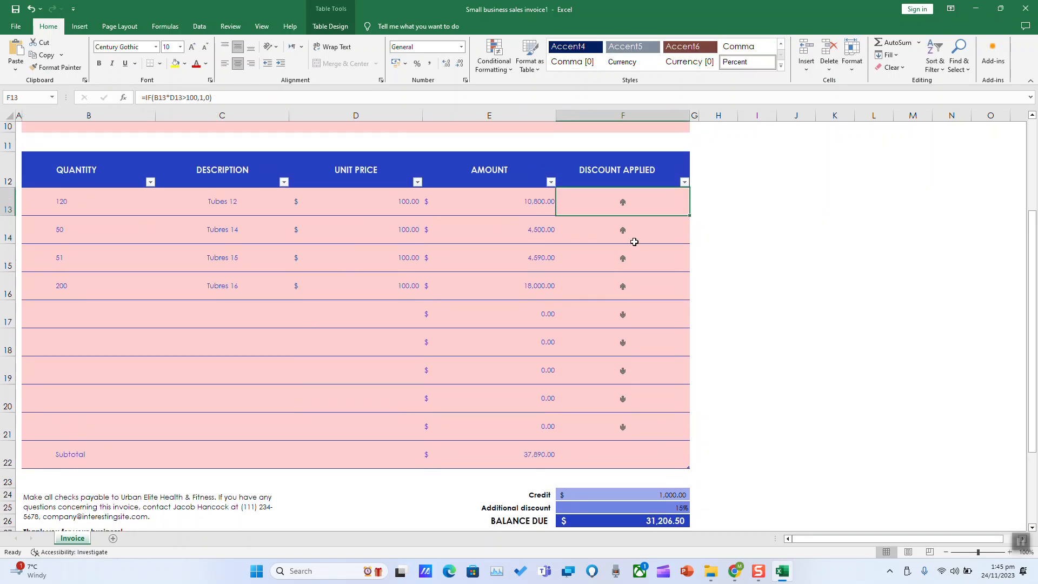
{"action": "scroll", "coordinate": [634, 241], "scroll_direction": "down", "scroll_amount": 1}
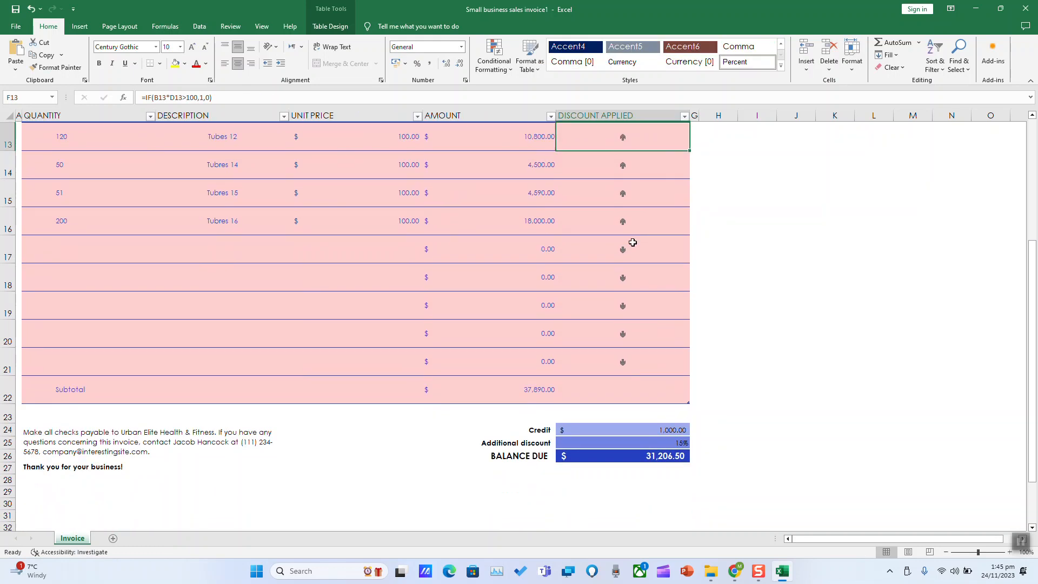
{"action": "left_click", "coordinate": [638, 443]}
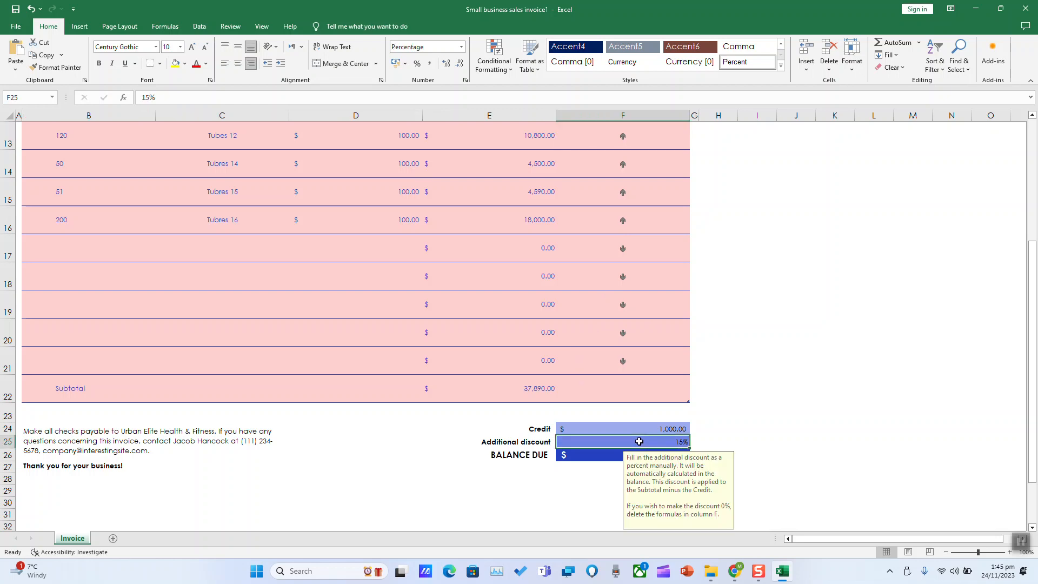
{"action": "type", "text": "0"}
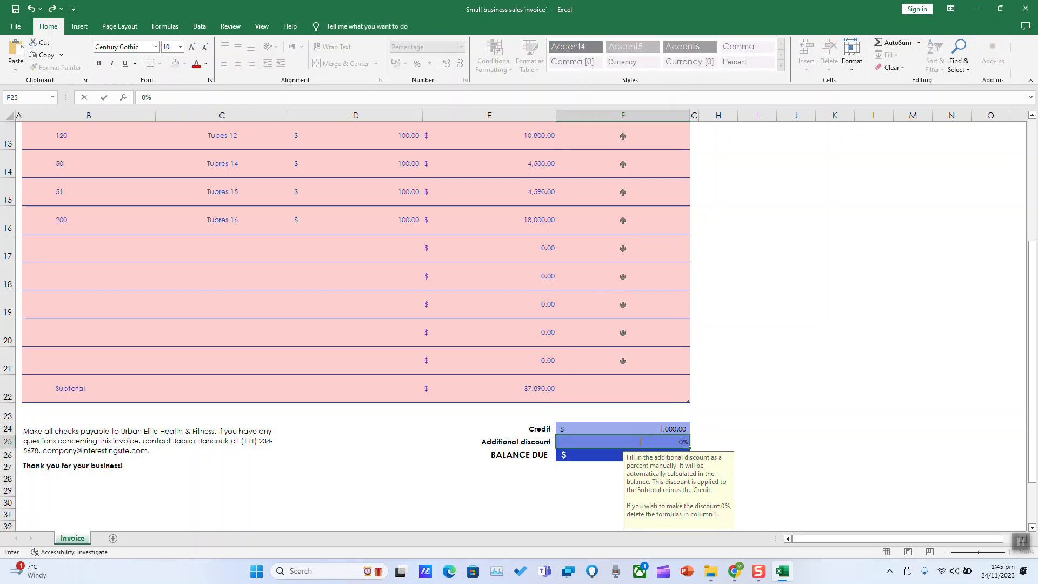
{"action": "key", "text": "Return"}
Select the amounts in E13:E16 to check the recalculated totals
{"action": "scroll", "coordinate": [595, 375], "scroll_direction": "up", "scroll_amount": 2}
{"action": "scroll", "coordinate": [588, 366], "scroll_direction": "down", "scroll_amount": 2}
{"action": "scroll", "coordinate": [588, 366], "scroll_direction": "up", "scroll_amount": 2}
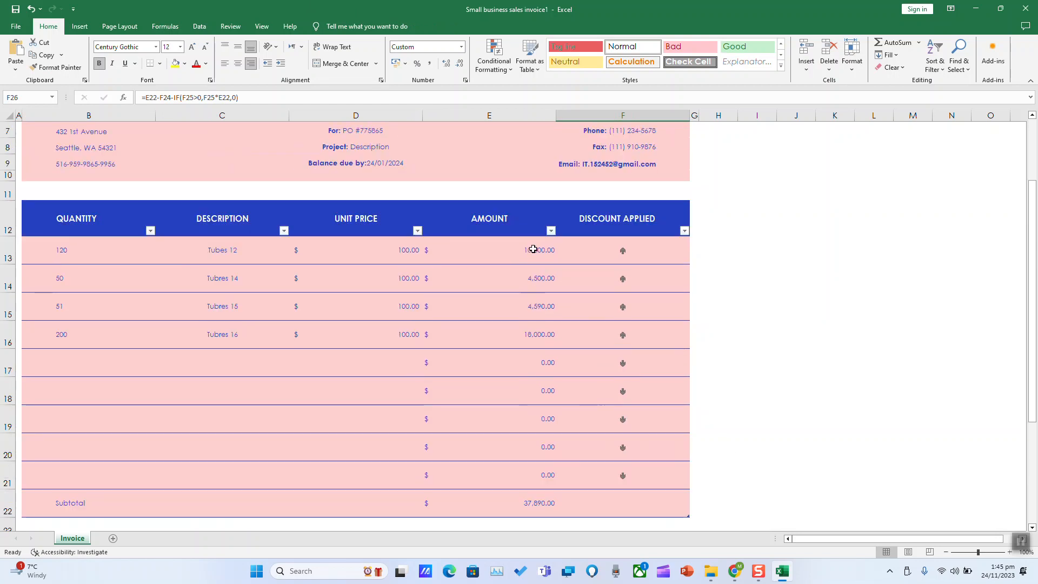
{"action": "left_click_drag", "start_coordinate": [533, 253], "coordinate": [517, 329]}
{"action": "scroll", "coordinate": [519, 331], "scroll_direction": "down", "scroll_amount": 2}
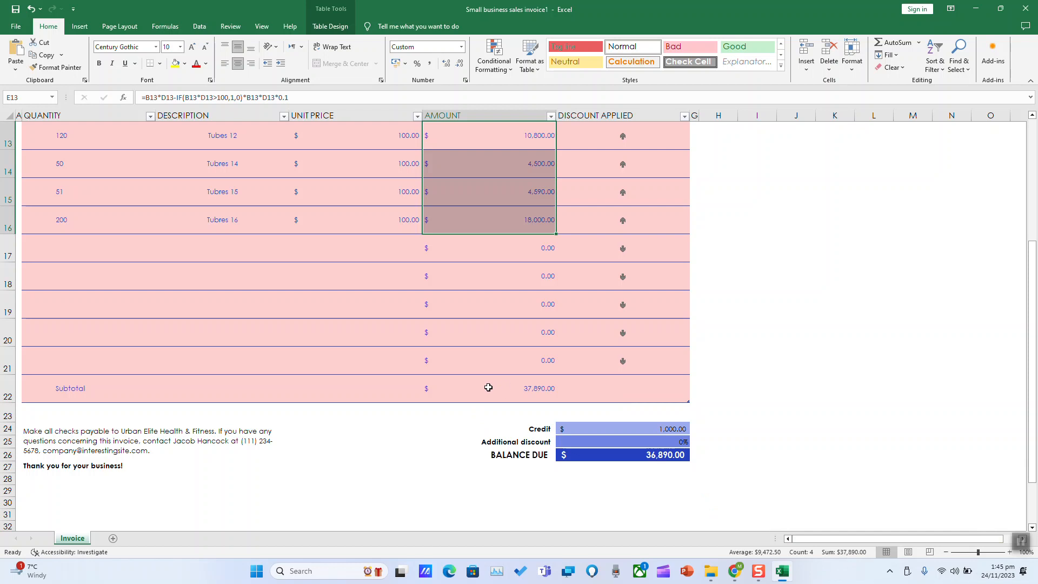
{"action": "left_click", "coordinate": [627, 427]}
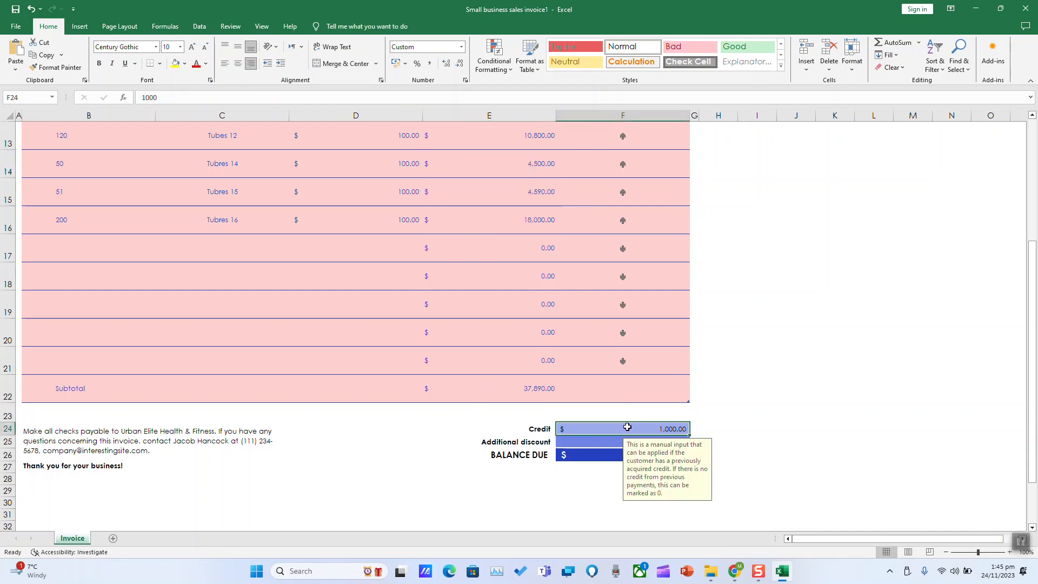
{"action": "key", "text": "Delete"}
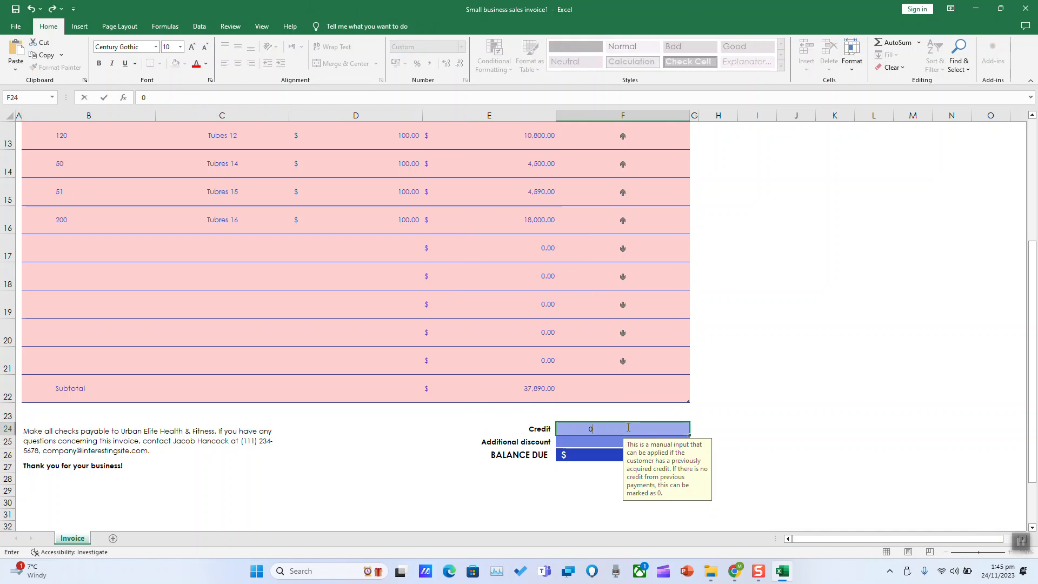
{"action": "key", "text": "Return"}
{"action": "left_click", "coordinate": [476, 471]}
{"action": "left_click_drag", "start_coordinate": [535, 457], "coordinate": [682, 459]}
{"action": "left_click", "coordinate": [663, 484]}
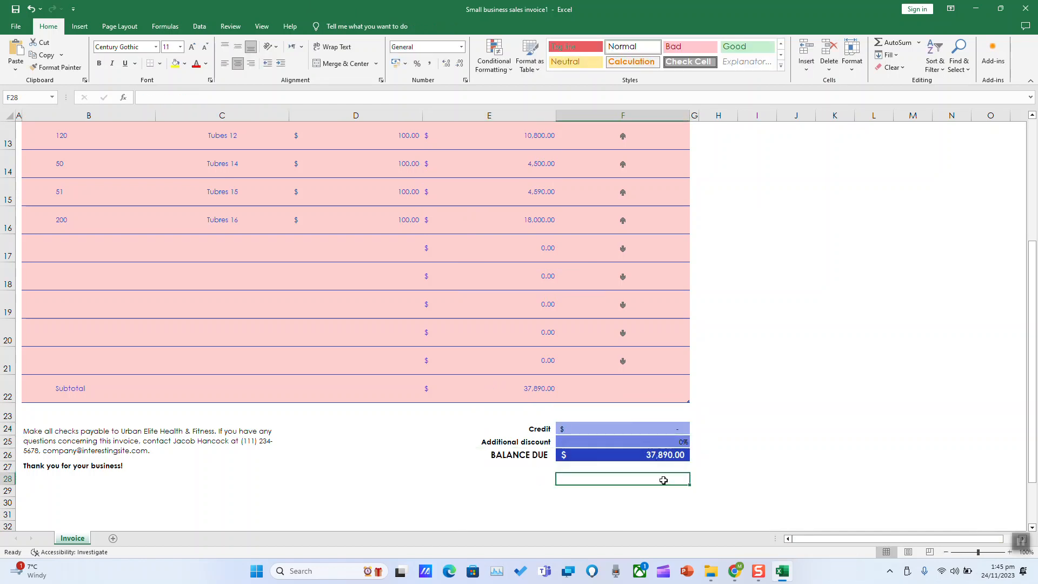
{"action": "left_click", "coordinate": [668, 458]}
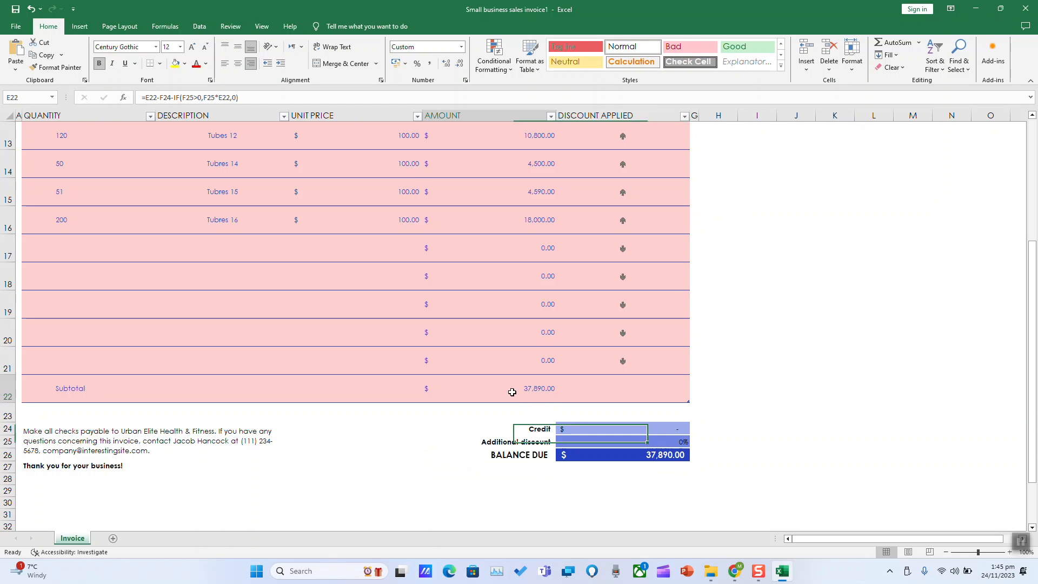
{"action": "scroll", "coordinate": [512, 392], "scroll_direction": "up", "scroll_amount": 1}
{"action": "left_click_drag", "start_coordinate": [498, 210], "coordinate": [506, 298]}
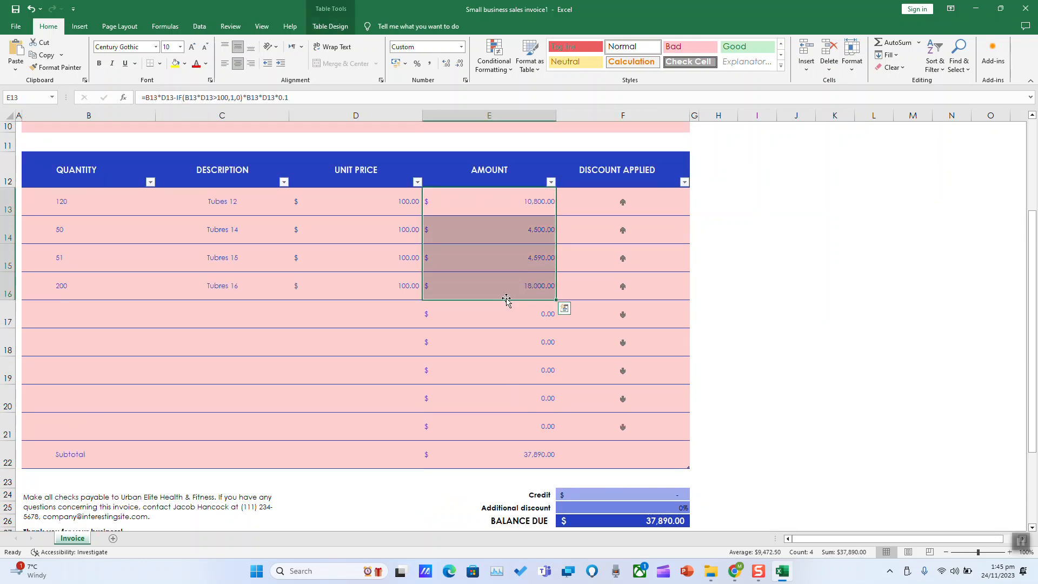
{"action": "scroll", "coordinate": [506, 298], "scroll_direction": "down", "scroll_amount": 2}
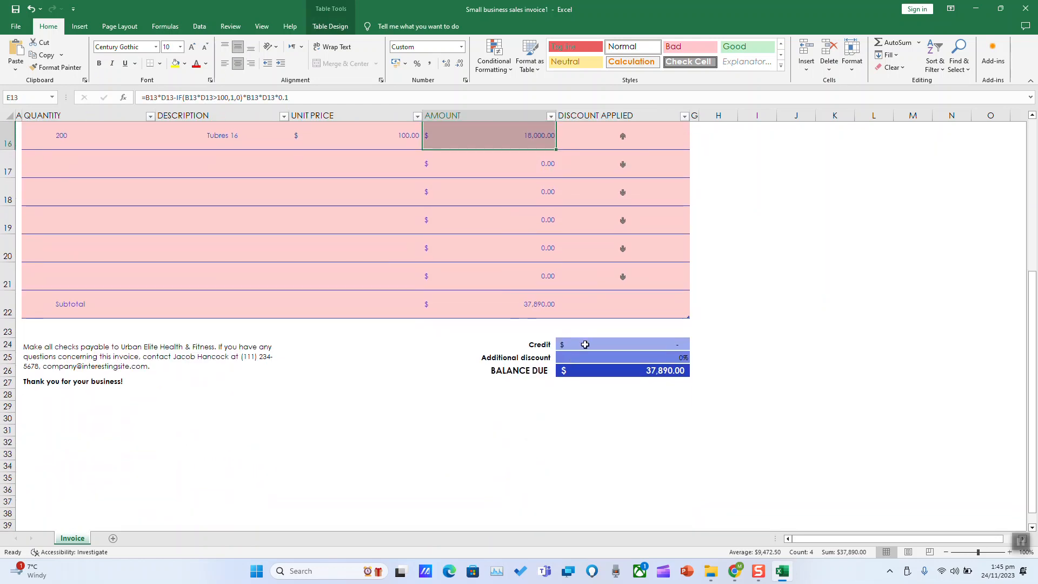
{"action": "left_click", "coordinate": [585, 345]}
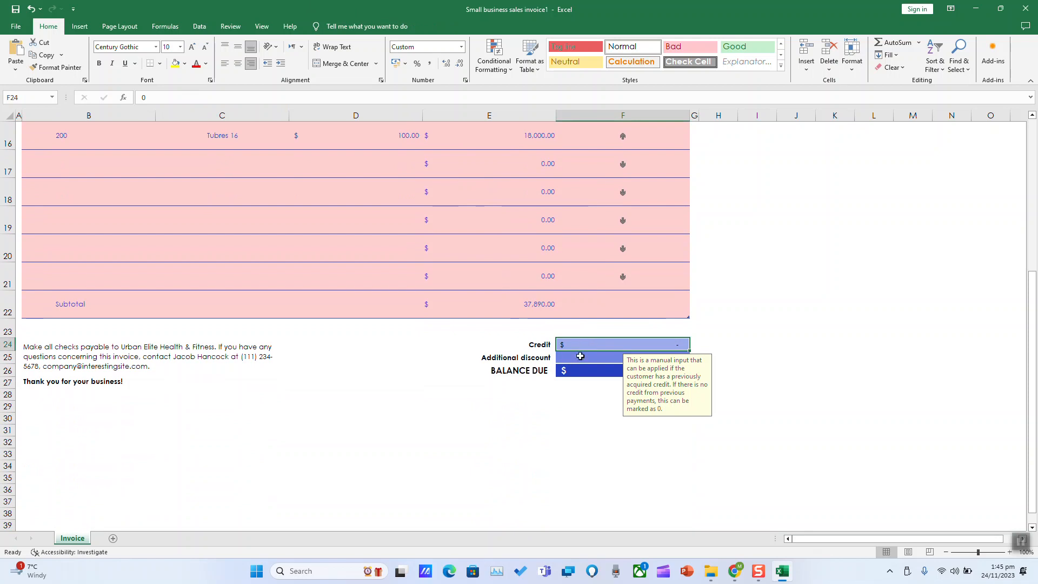
{"action": "left_click", "coordinate": [571, 357]}
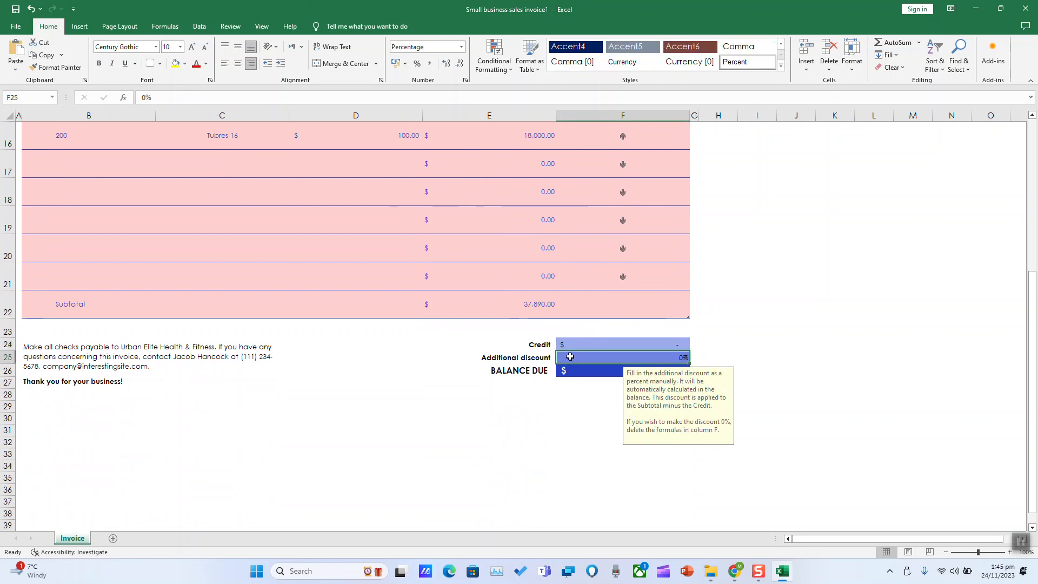
{"action": "left_click", "coordinate": [85, 357]}
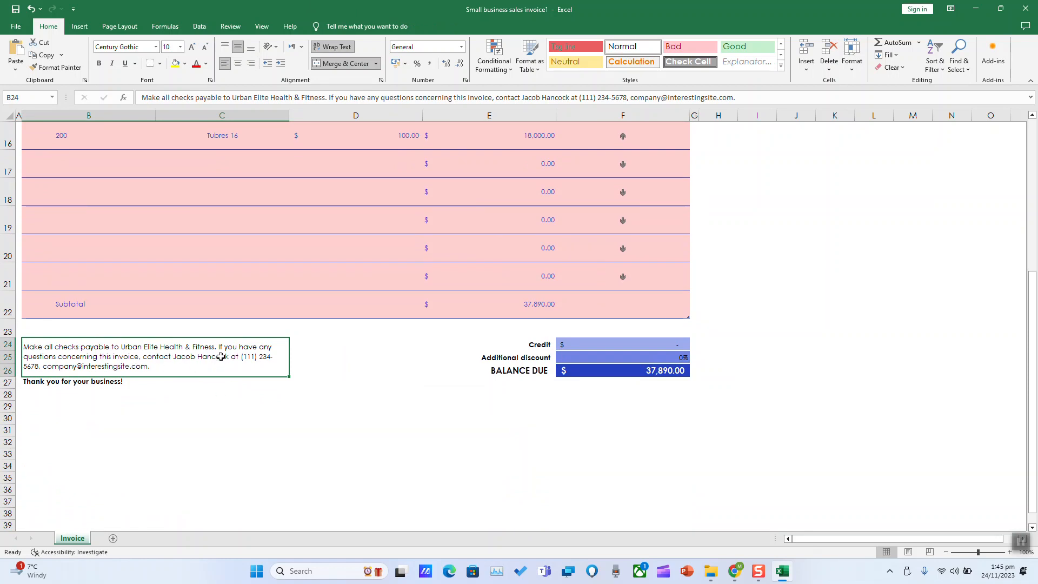
{"action": "scroll", "coordinate": [260, 416], "scroll_direction": "down", "scroll_amount": 2}
{"action": "scroll", "coordinate": [262, 419], "scroll_direction": "up", "scroll_amount": 7}
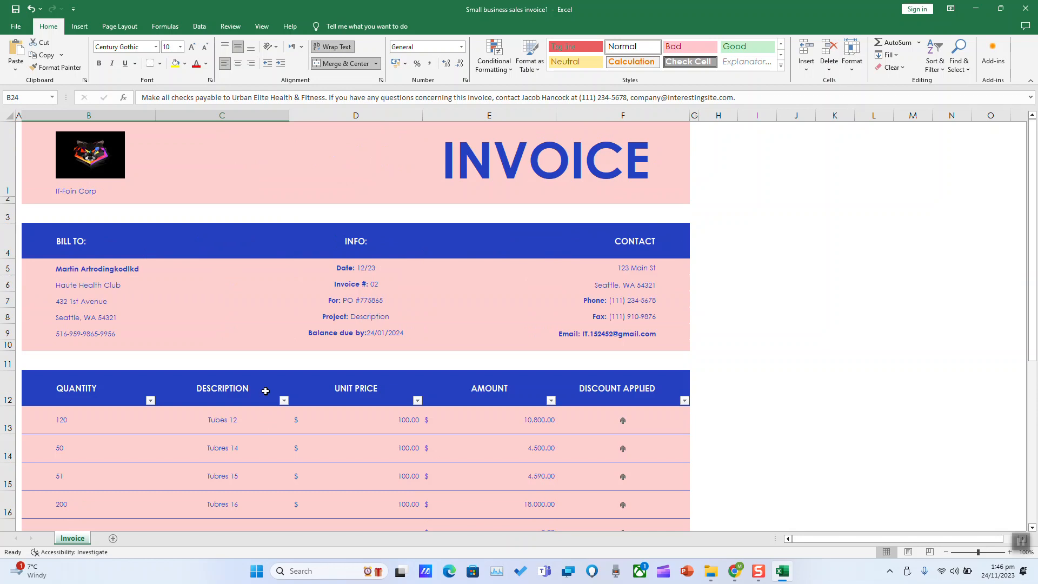
Save a PDF copy named 'Small business sales invoice1' to the RECORDED (D:) drive
{"action": "left_click", "coordinate": [15, 26]}
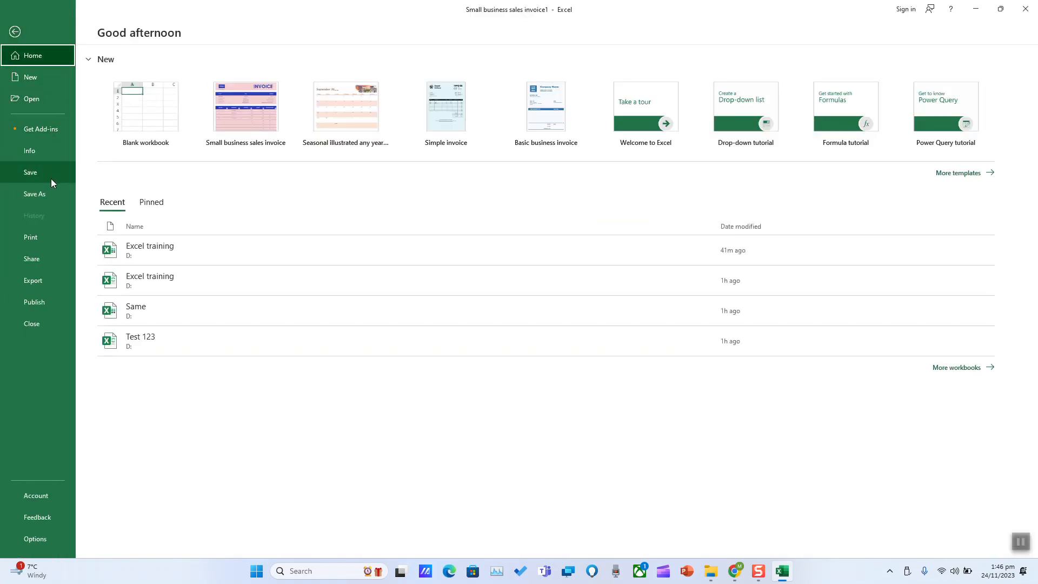
{"action": "left_click", "coordinate": [37, 193]}
{"action": "left_click", "coordinate": [134, 189]}
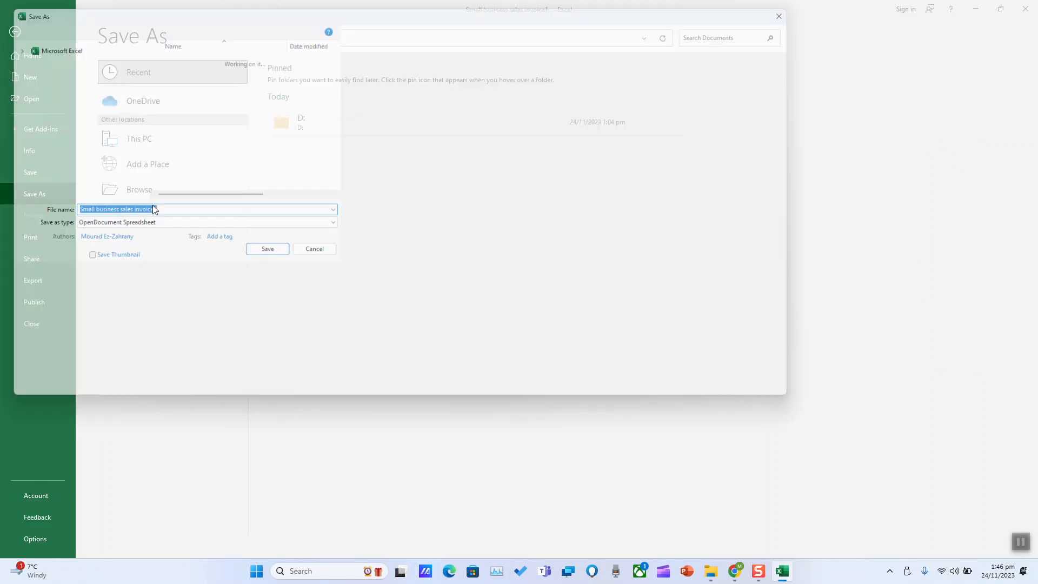
{"action": "scroll", "coordinate": [81, 244], "scroll_direction": "down", "scroll_amount": 1}
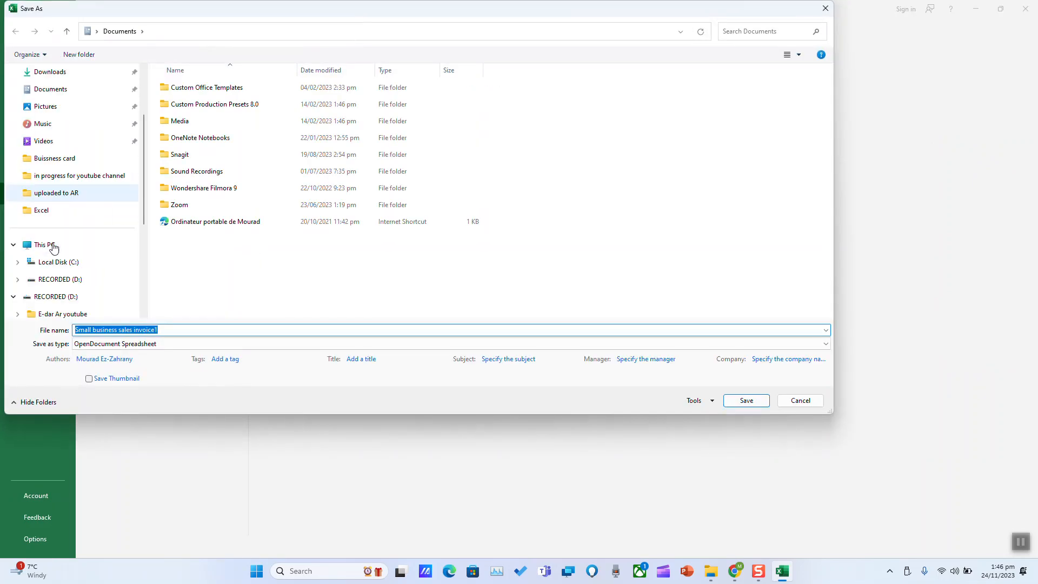
{"action": "left_click", "coordinate": [55, 285]}
{"action": "left_click", "coordinate": [143, 344]}
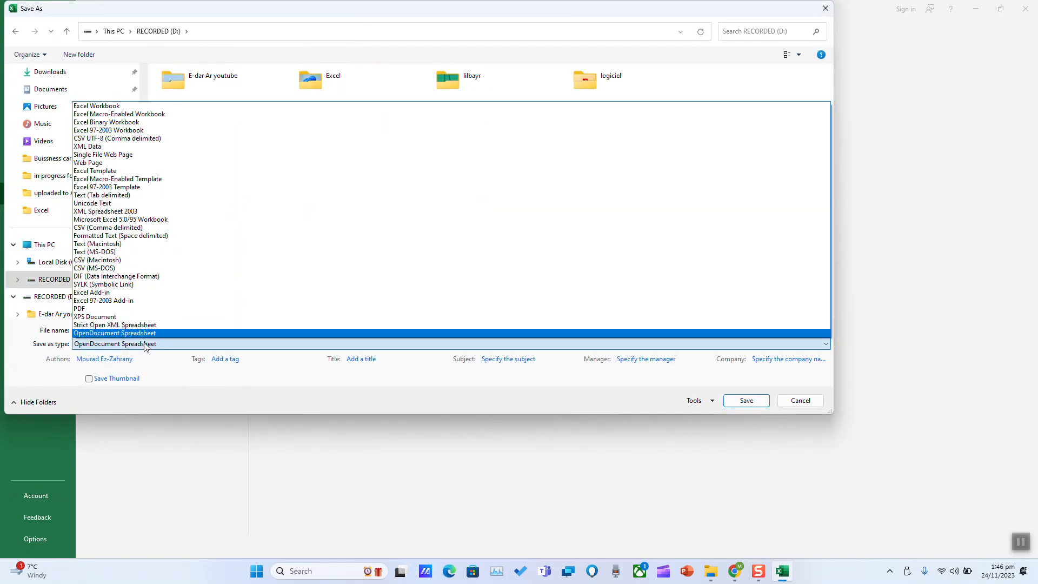
{"action": "left_click", "coordinate": [141, 308]}
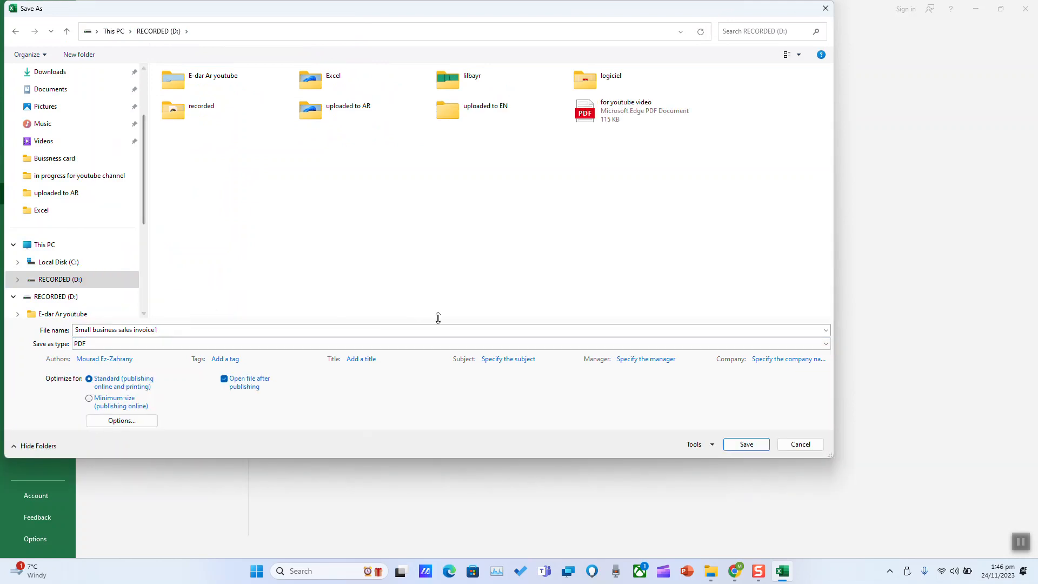
{"action": "left_click", "coordinate": [749, 441]}
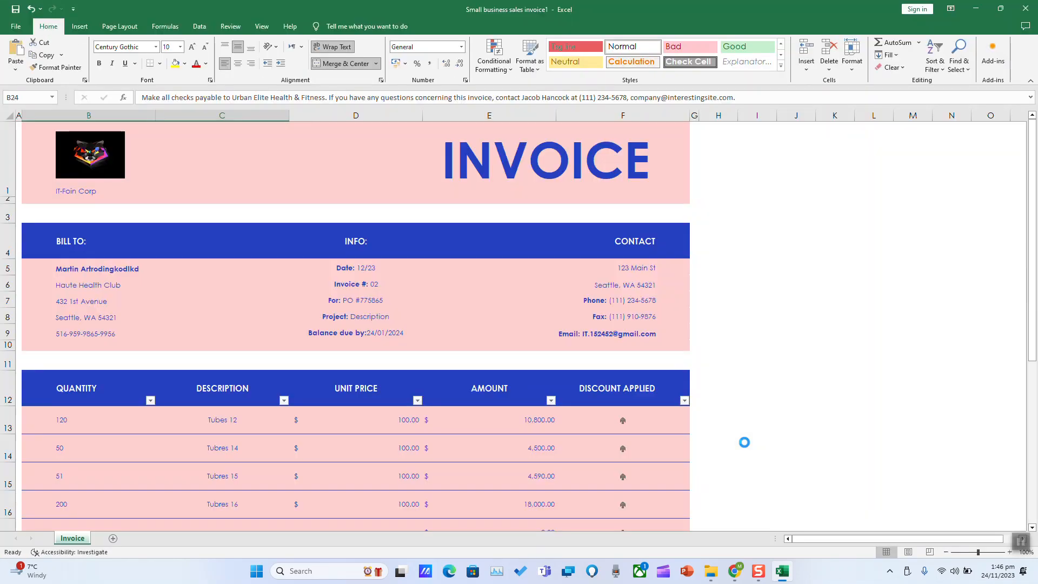
Scroll through the exported 6-page PDF, then close the Edge PDF window
{"action": "scroll", "coordinate": [609, 357], "scroll_direction": "down", "scroll_amount": 8}
{"action": "scroll", "coordinate": [608, 344], "scroll_direction": "down", "scroll_amount": 20}
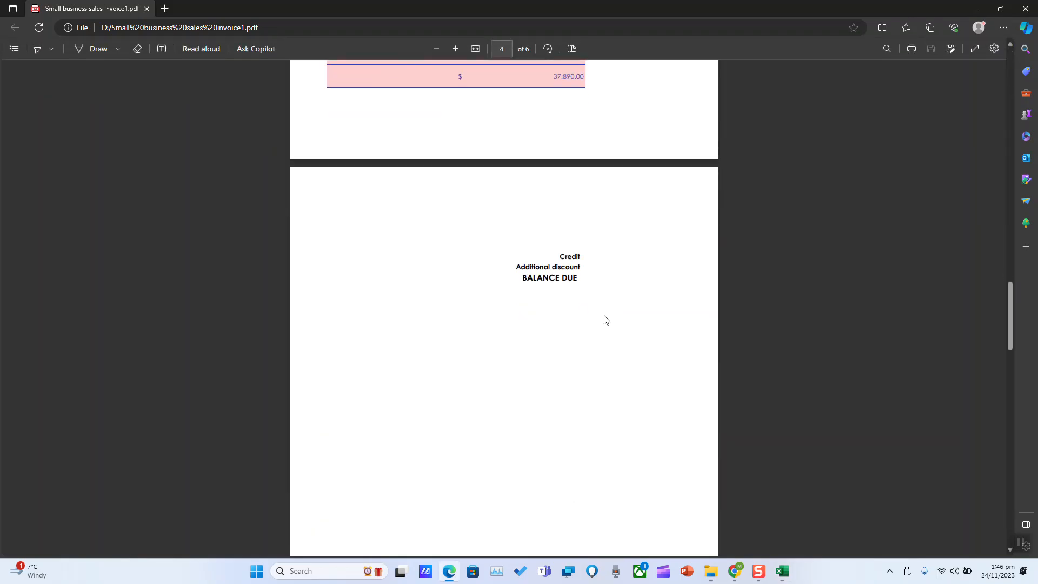
{"action": "left_click", "coordinate": [1025, 8]}
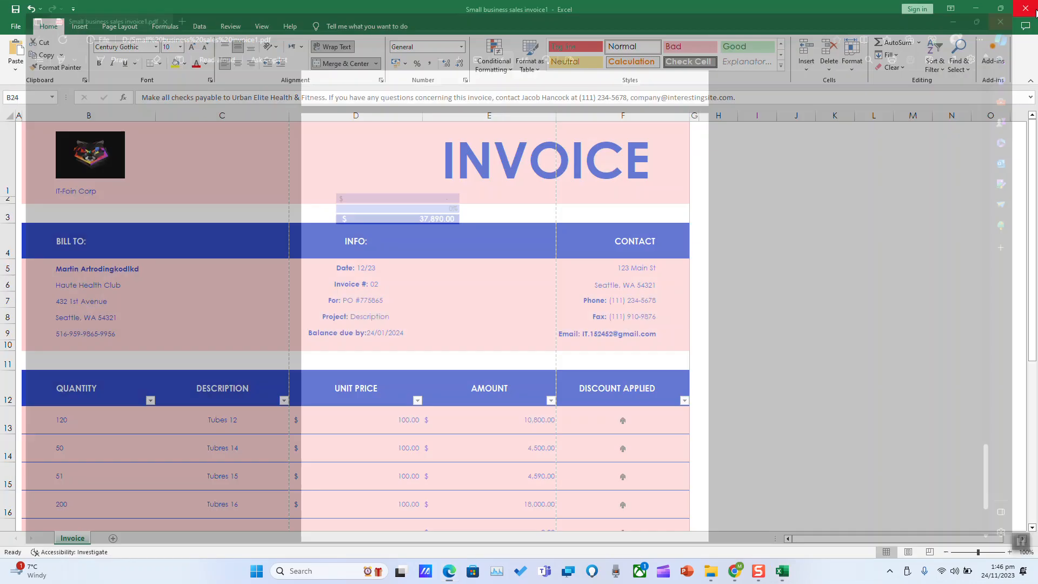
In Page Setup, fit the invoice to 1 page wide by 1 tall on A4 paper
{"action": "left_click", "coordinate": [615, 277]}
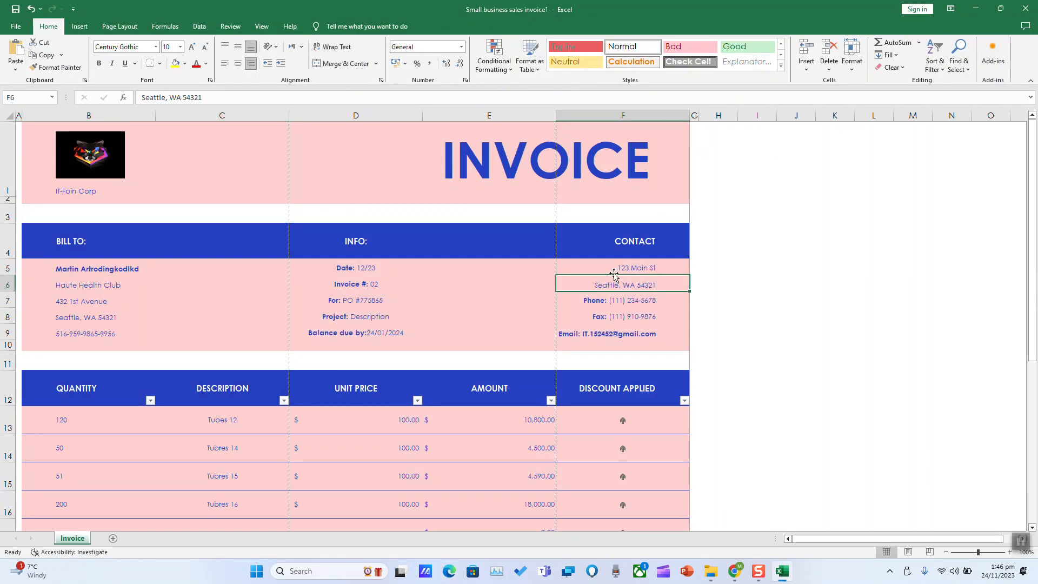
{"action": "left_click", "coordinate": [1020, 539]}
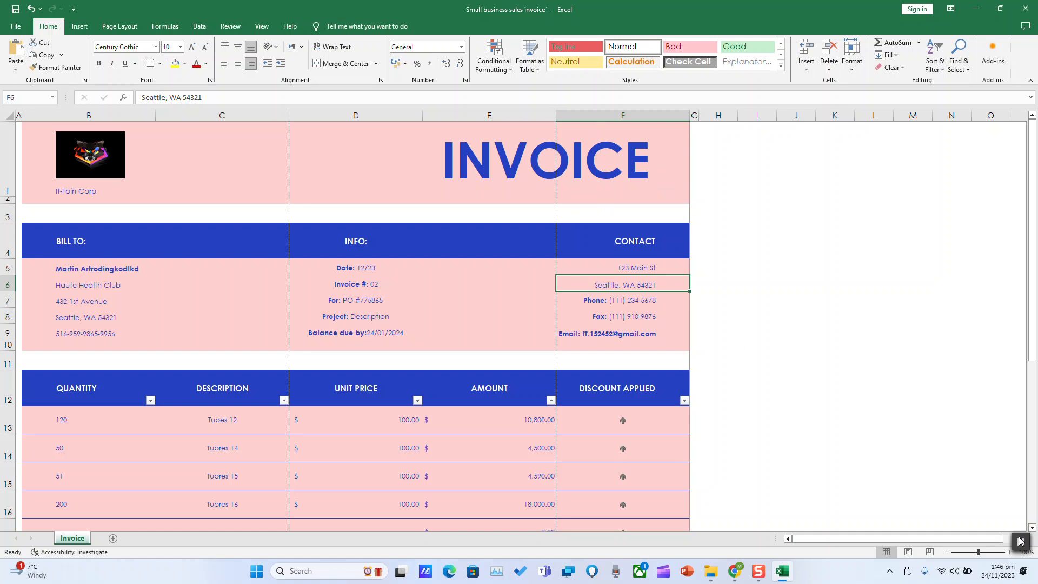
{"action": "left_click", "coordinate": [120, 27]}
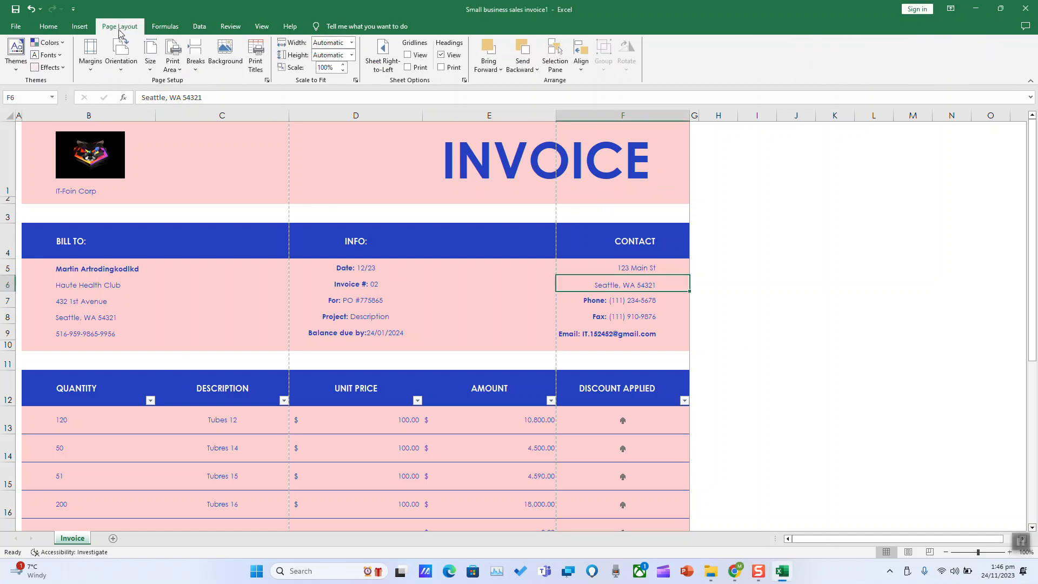
{"action": "left_click", "coordinate": [254, 54]}
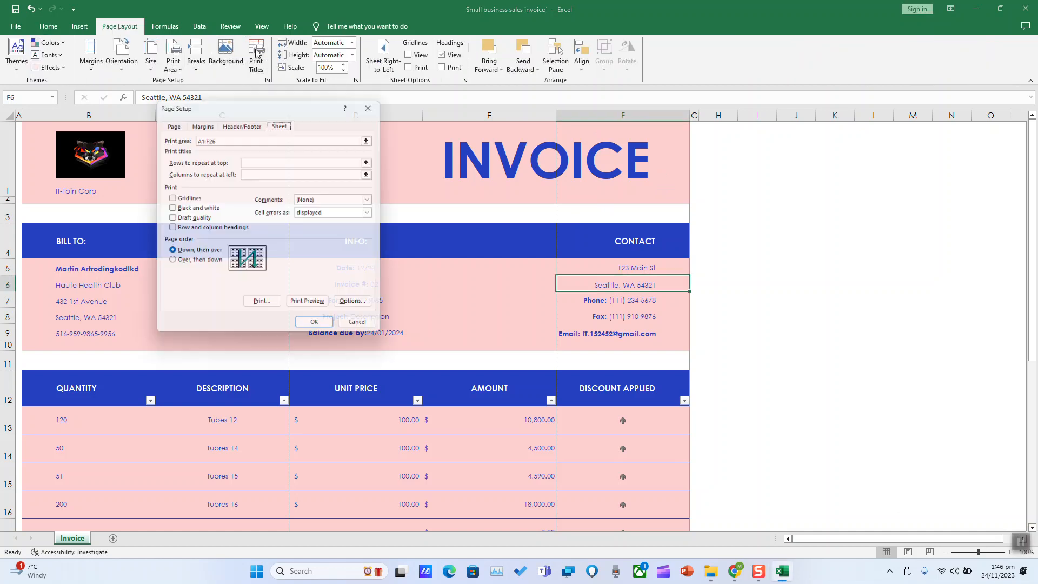
{"action": "left_click", "coordinate": [170, 123]}
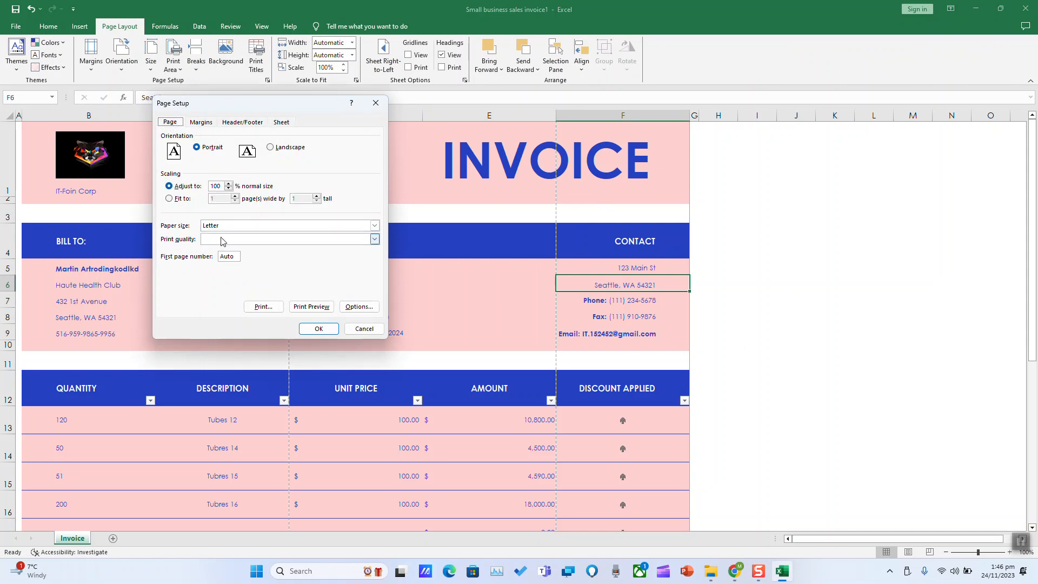
{"action": "left_click", "coordinate": [169, 199]}
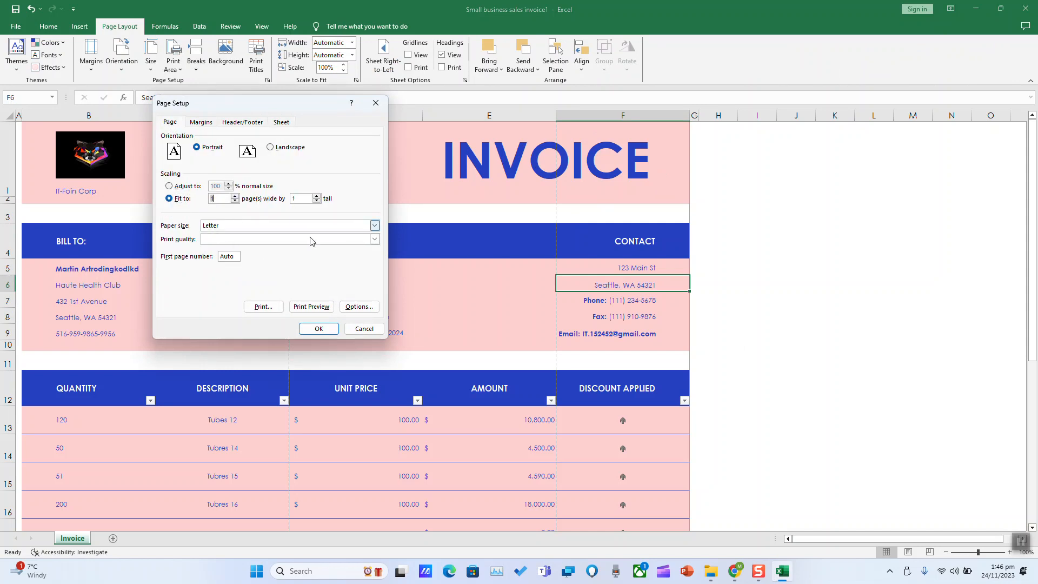
{"action": "left_click", "coordinate": [374, 225]}
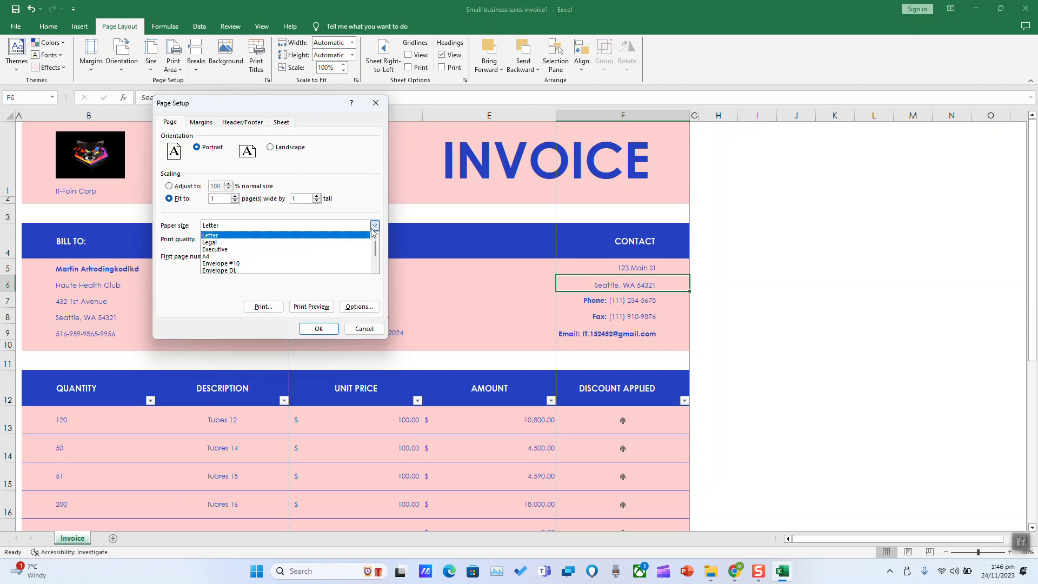
{"action": "left_click", "coordinate": [208, 257]}
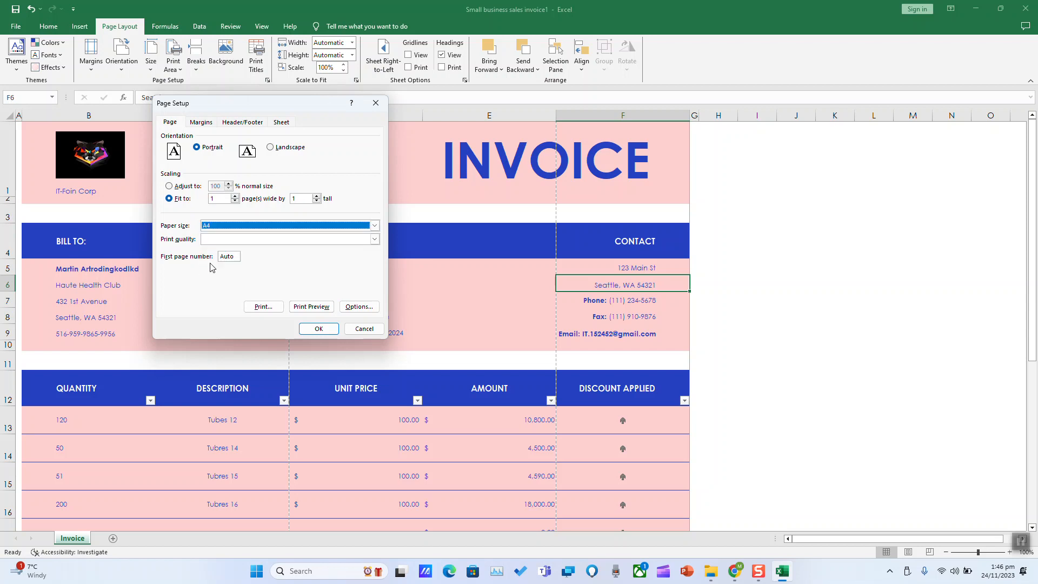
{"action": "left_click", "coordinate": [318, 329]}
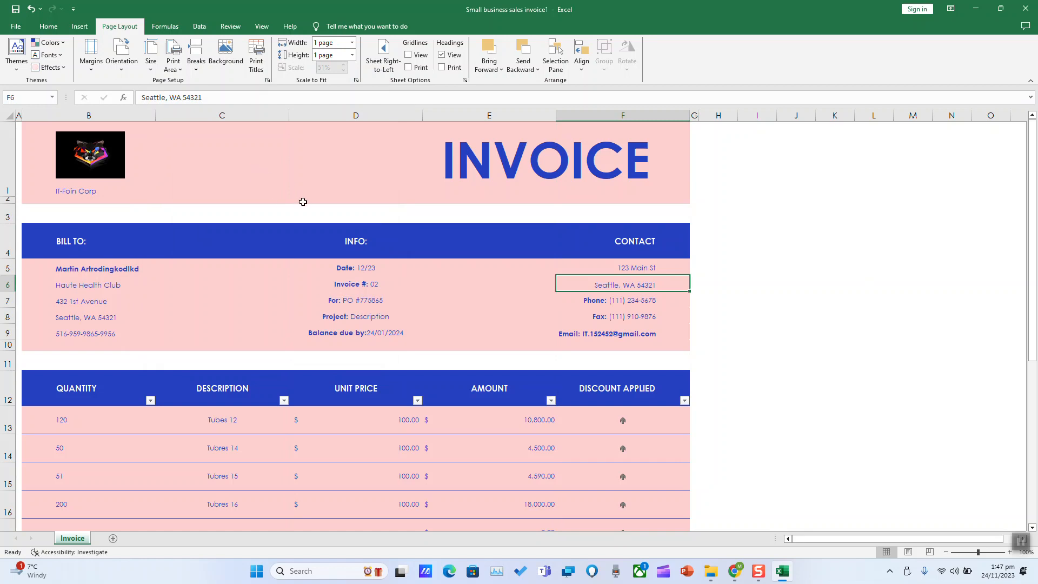
{"action": "key", "text": "ctrl+p"}
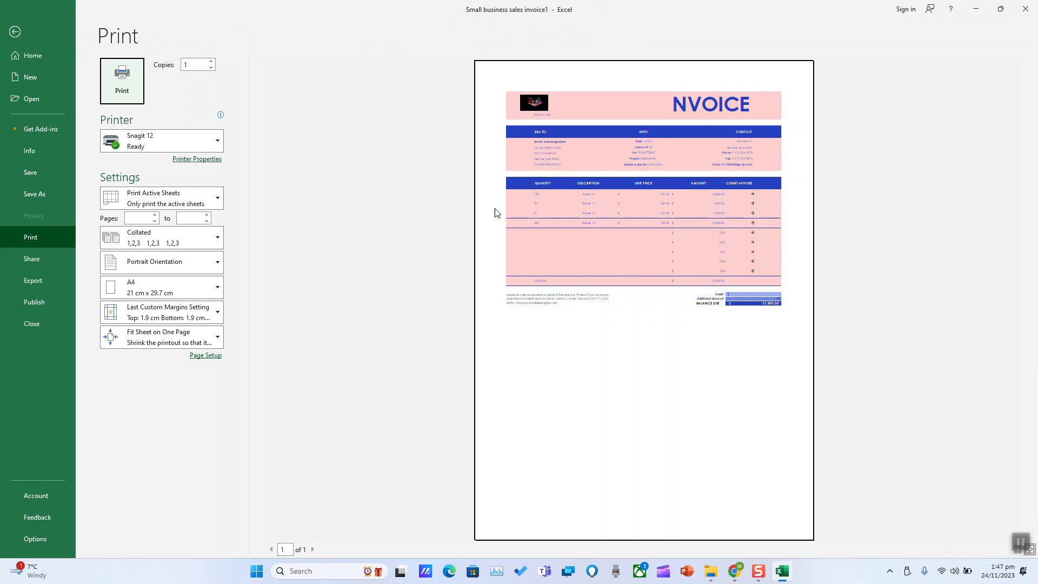
Print the invoice with Microsoft Print to PDF, saving the file as 'Test'
{"action": "left_click", "coordinate": [178, 145]}
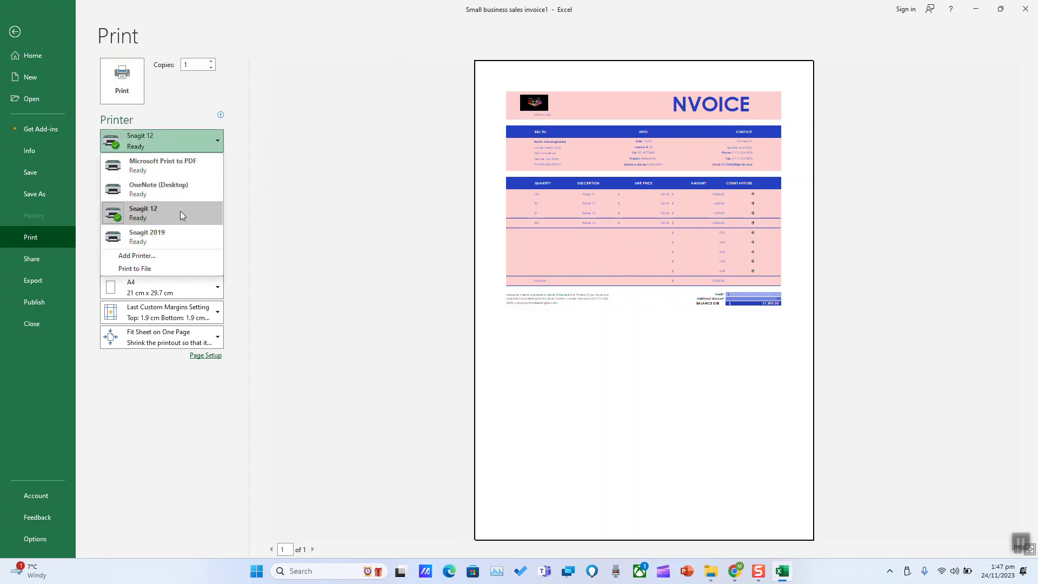
{"action": "left_click", "coordinate": [198, 170]}
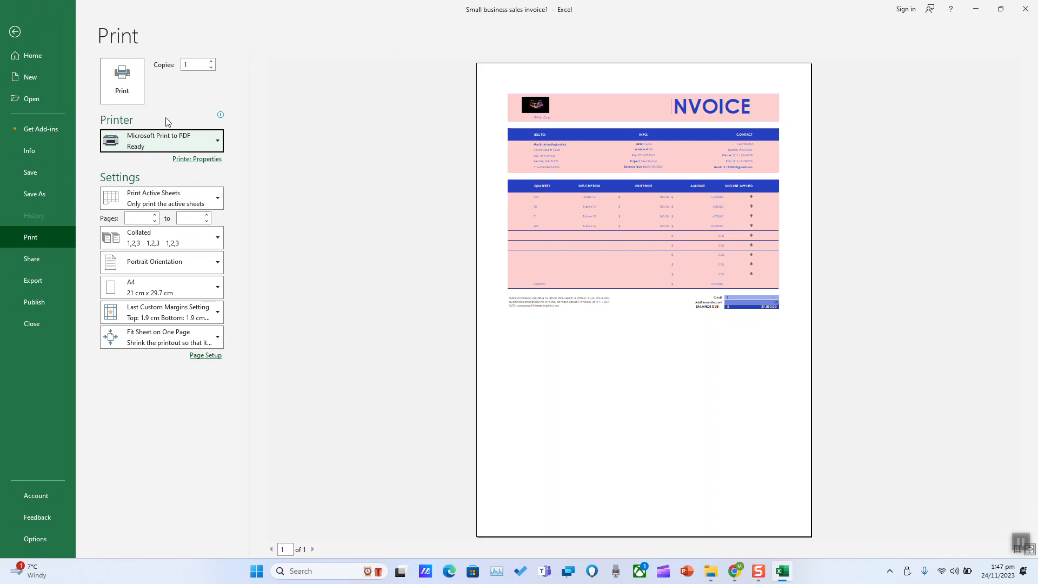
{"action": "left_click", "coordinate": [124, 87]}
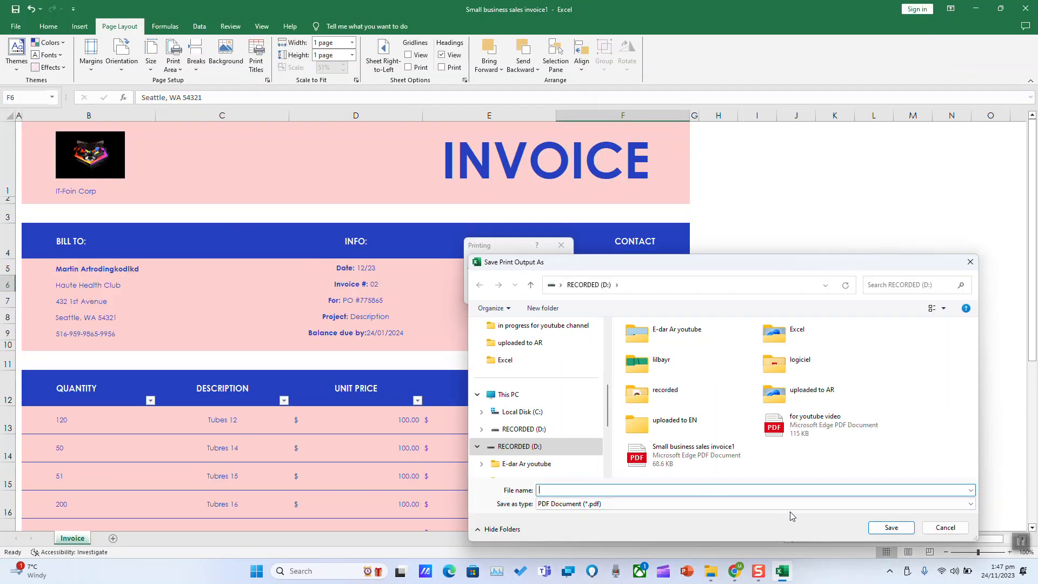
{"action": "type", "text": "Test"}
{"action": "key", "text": "Return"}
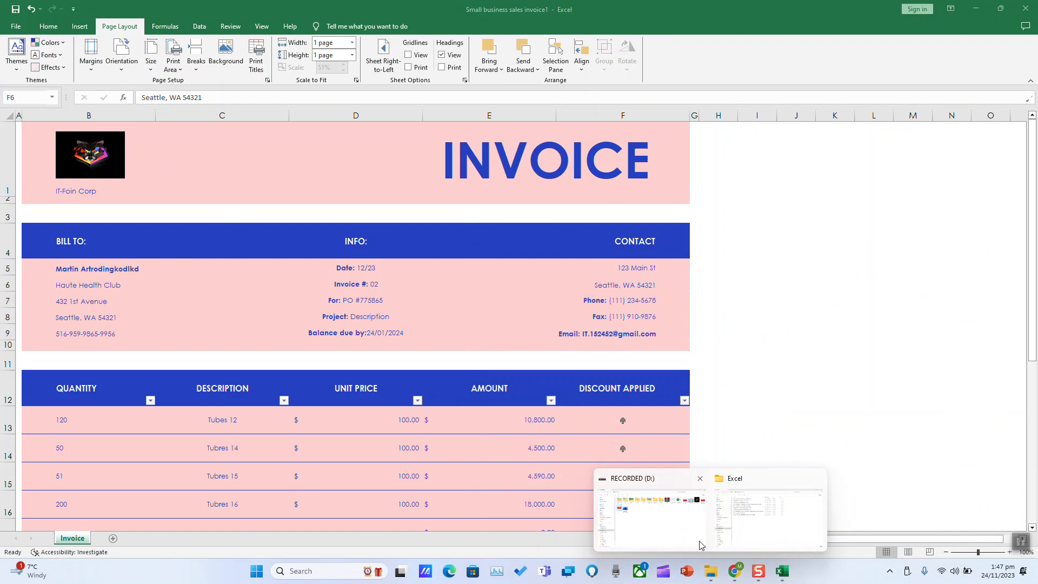
{"action": "left_click", "coordinate": [633, 523]}
{"action": "double_click", "coordinate": [200, 183]}
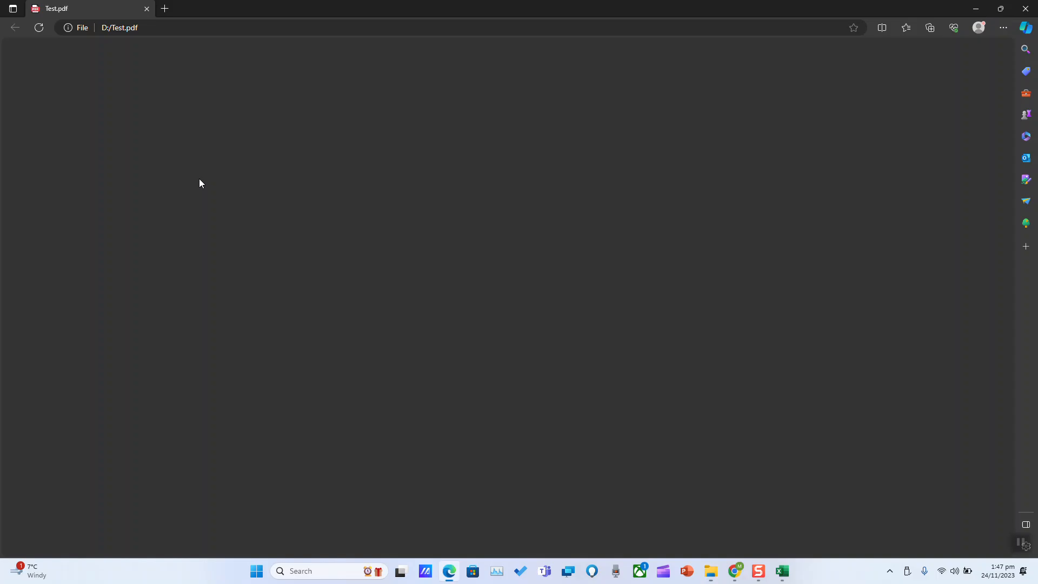
{"action": "scroll", "coordinate": [205, 194], "scroll_direction": "down", "scroll_amount": 2}
{"action": "scroll", "coordinate": [204, 194], "scroll_direction": "up", "scroll_amount": 3}
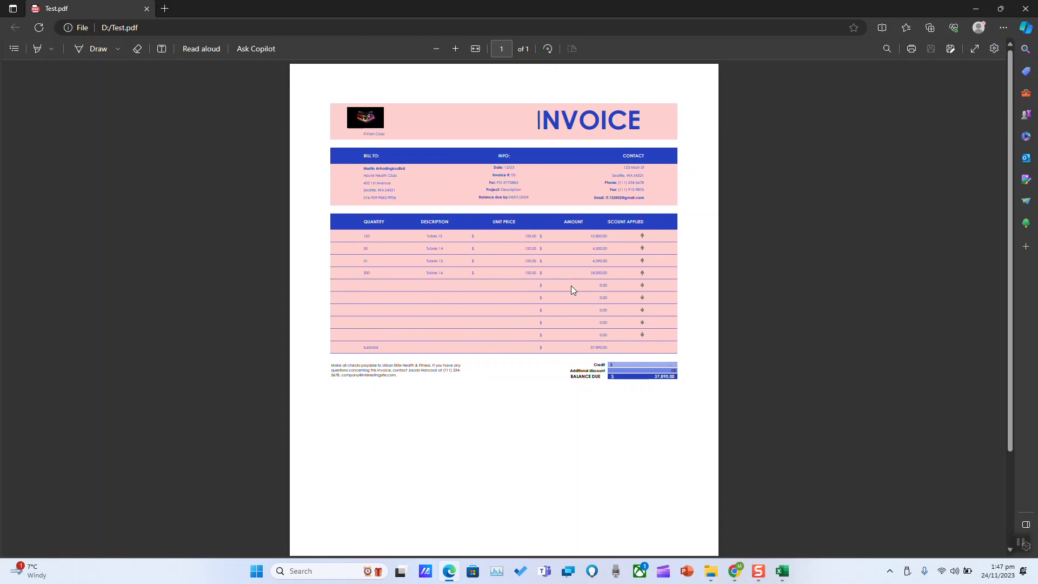
{"action": "left_click", "coordinate": [1025, 9]}
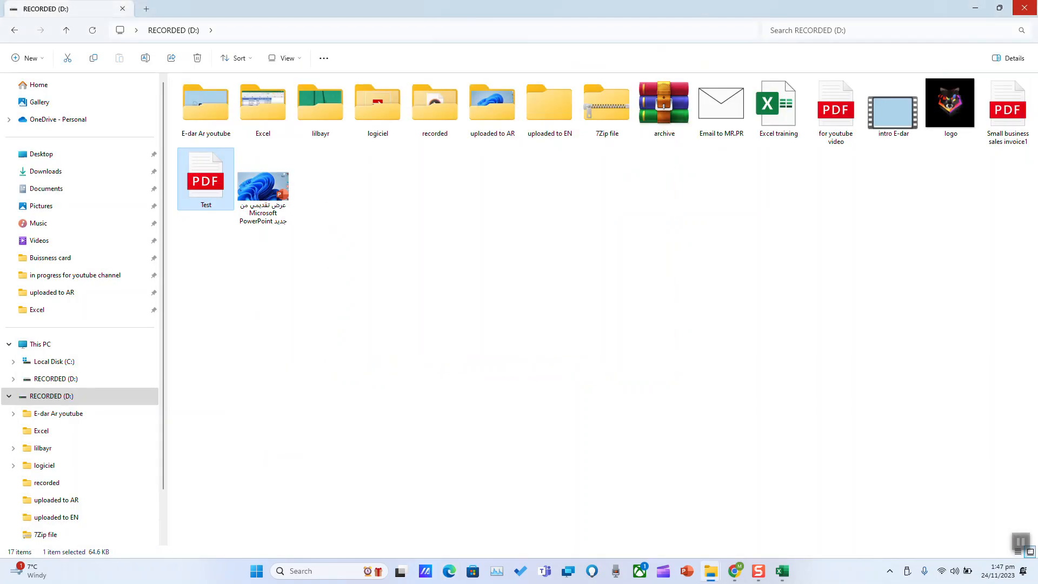
{"action": "left_click", "coordinate": [975, 7]}
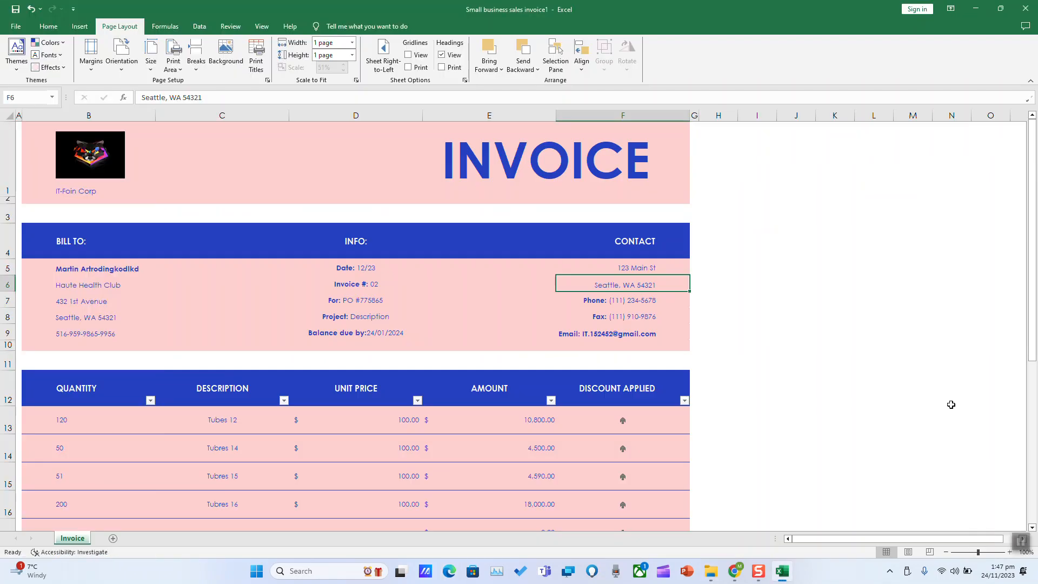